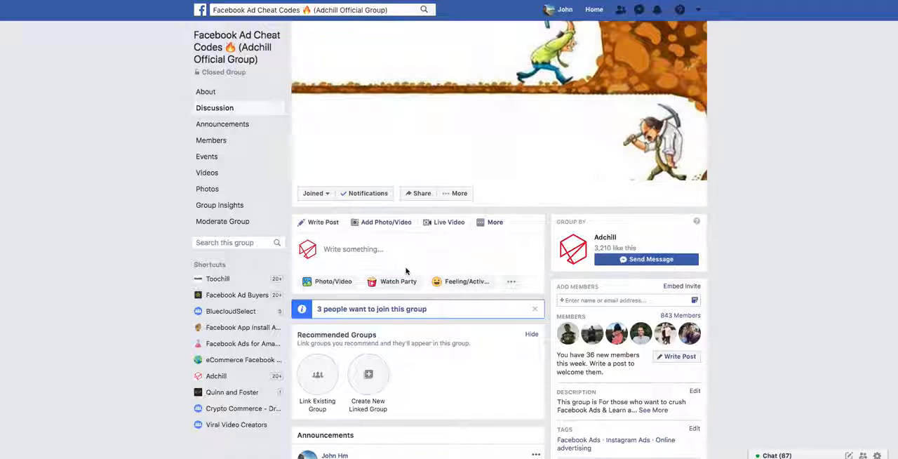
scroll(407, 270, down, 3)
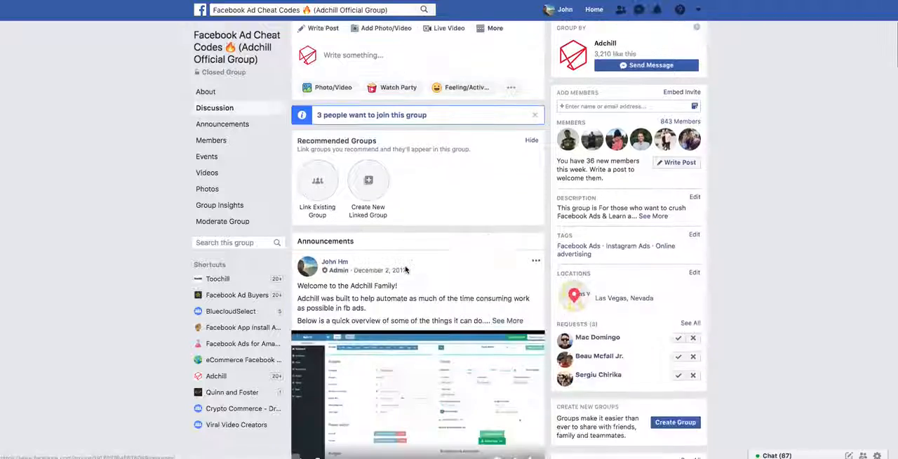
scroll(406, 269, down, 5)
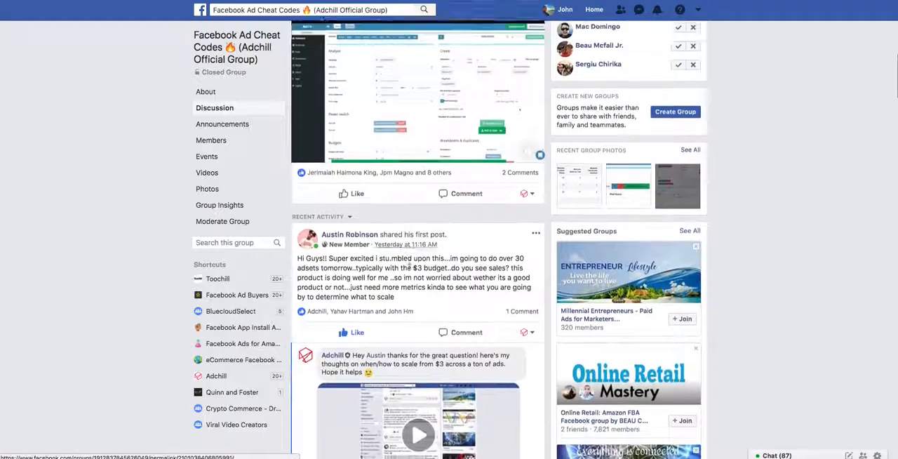
scroll(421, 259, up, 3)
scroll(427, 256, down, 6)
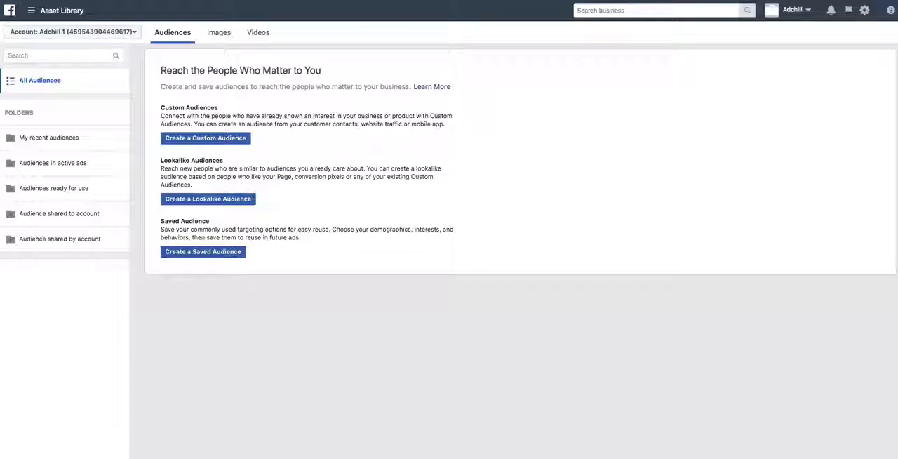
- Start a website traffic custom audience based on people who visited specific web pages
click(206, 142)
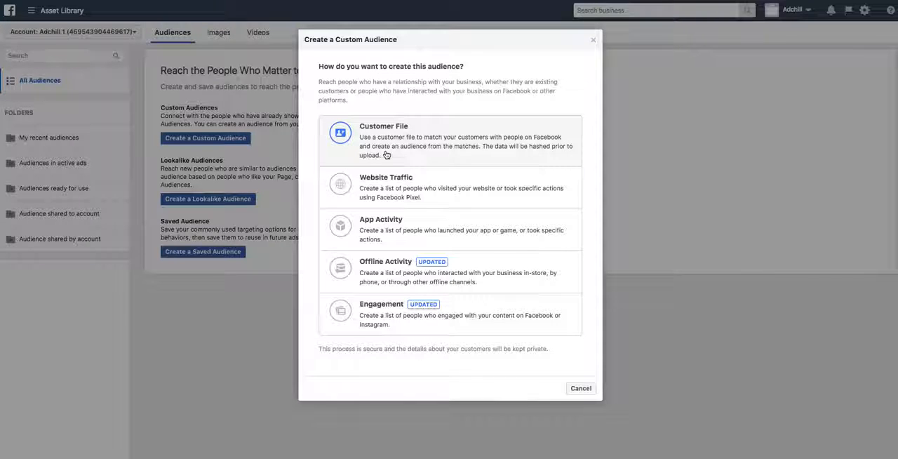
click(404, 195)
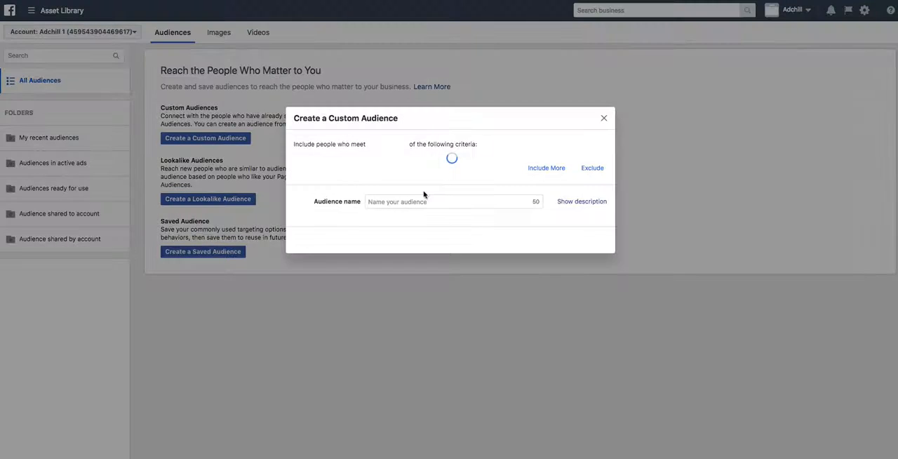
click(370, 176)
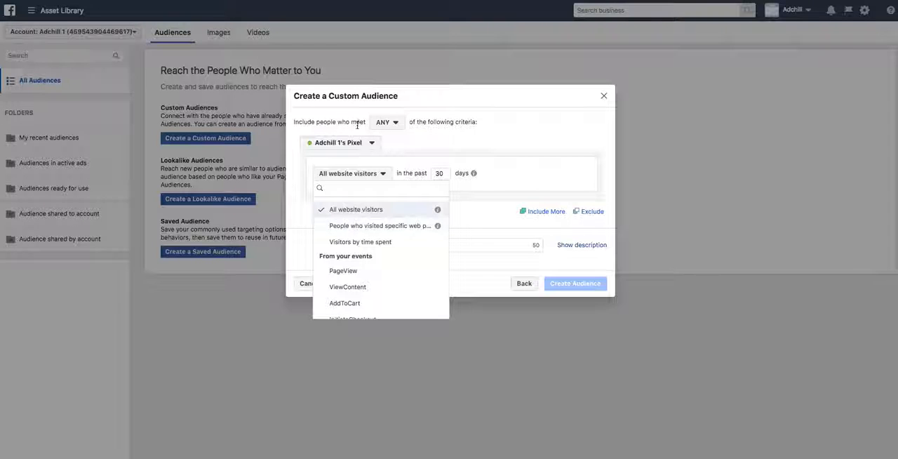
click(491, 282)
click(524, 284)
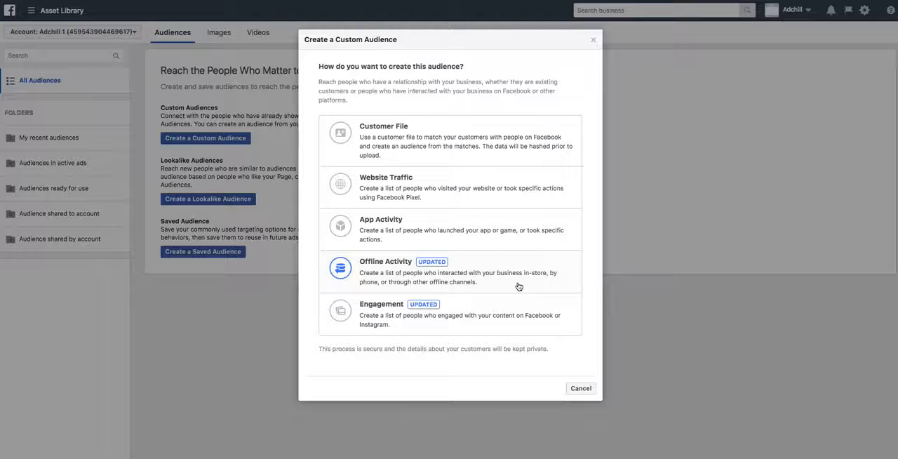
click(386, 188)
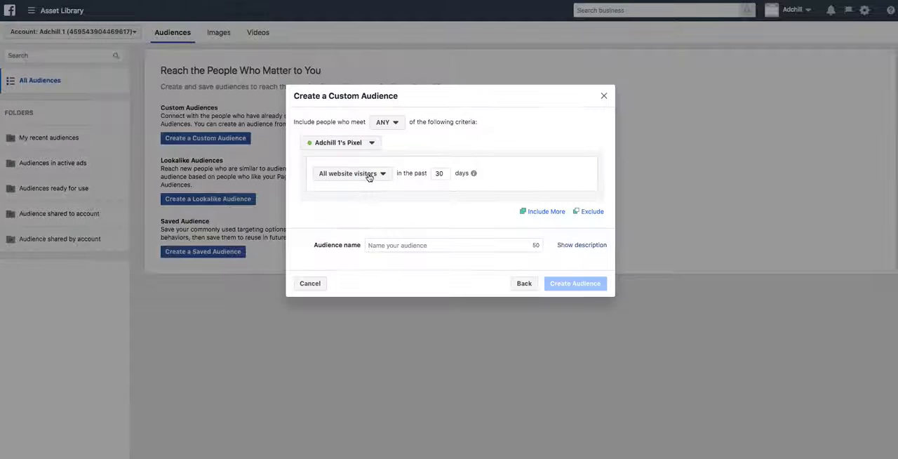
click(371, 175)
click(378, 226)
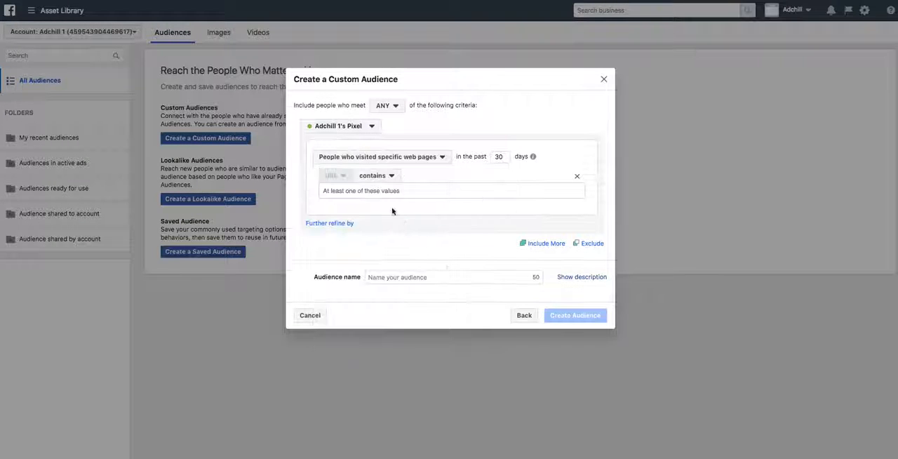
click(380, 190)
text(car)
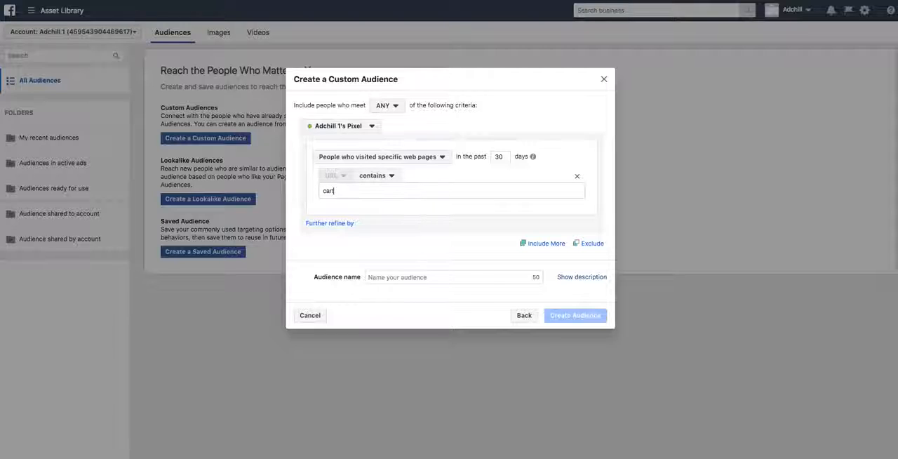
text(t)
key(Return)
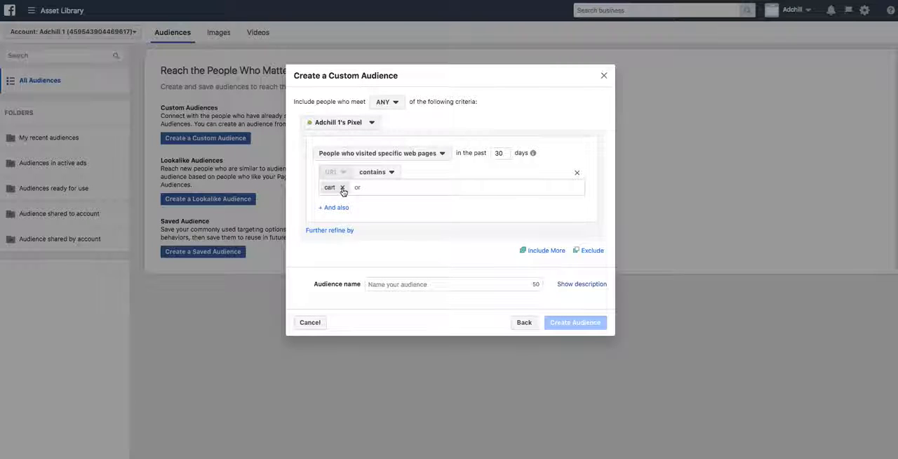
click(343, 188)
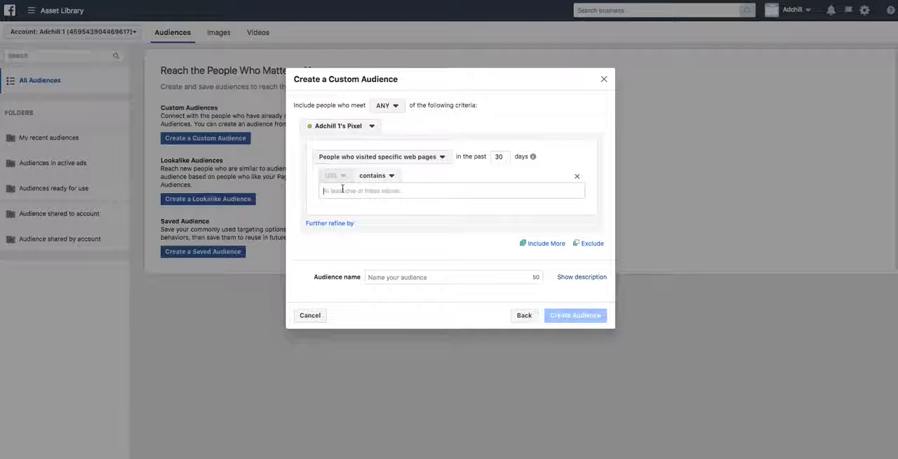
- Set the audience's URL condition to contain "thank-you" and name the audience Purchasers
text(thank-you)
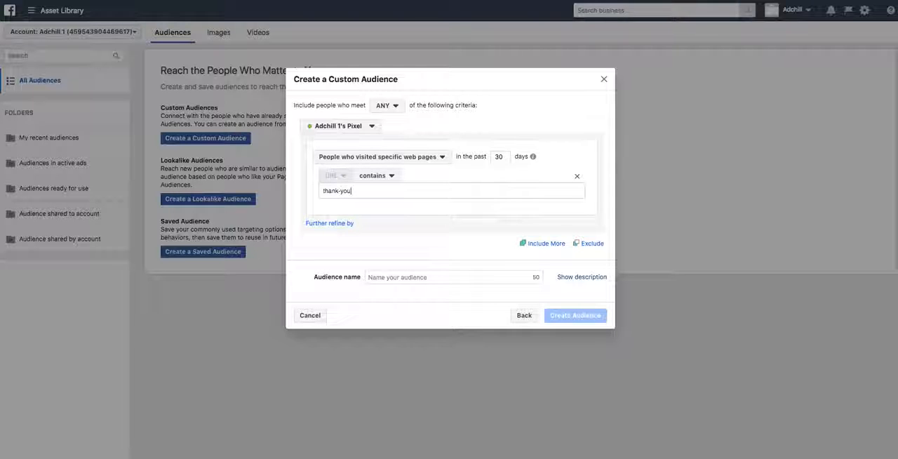
key(Return)
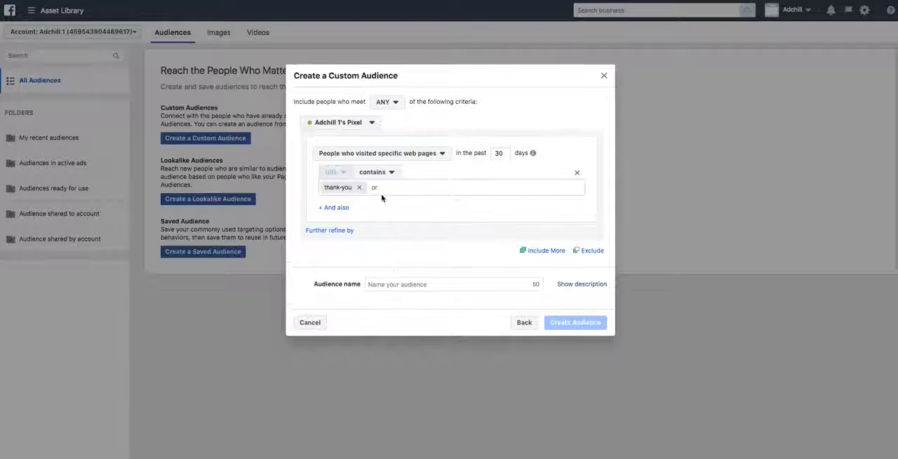
click(402, 285)
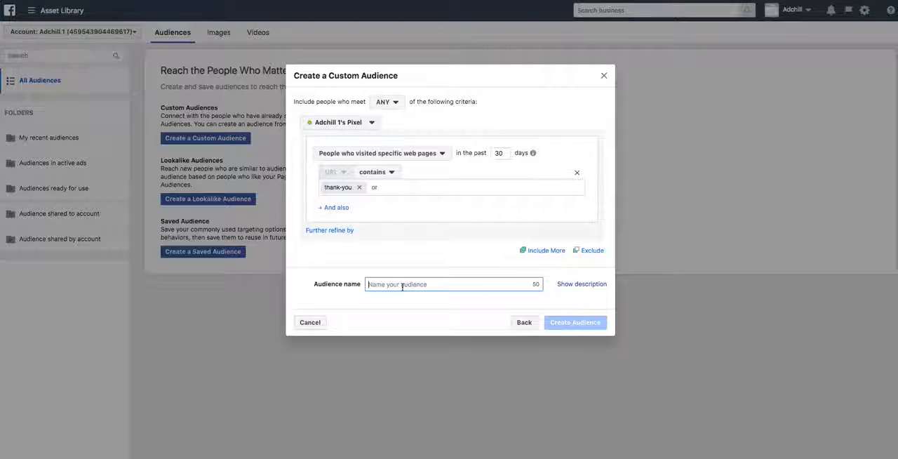
text(Purcha)
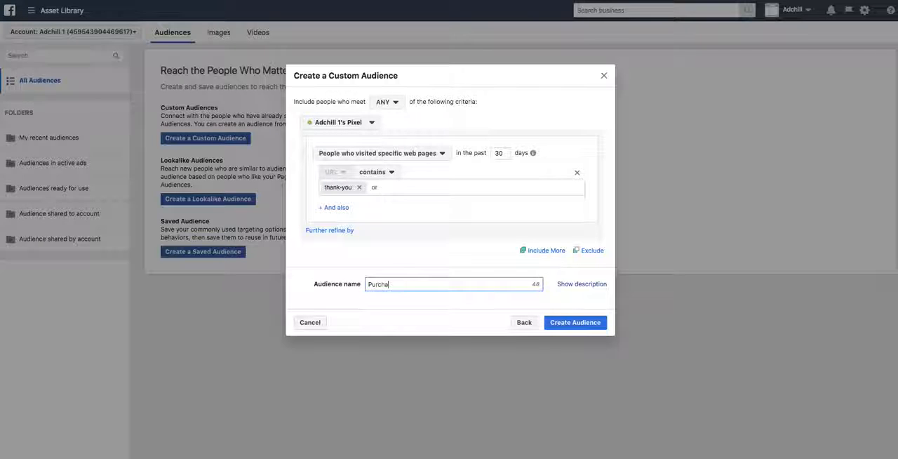
text(sers)
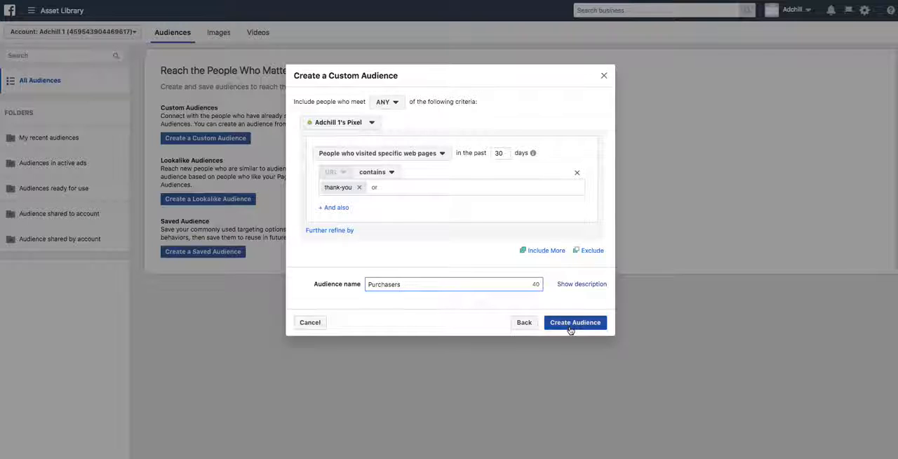
- Set the audience's period to the past 90 days, extend its name to "Purchasers (90)" and create it
click(506, 154)
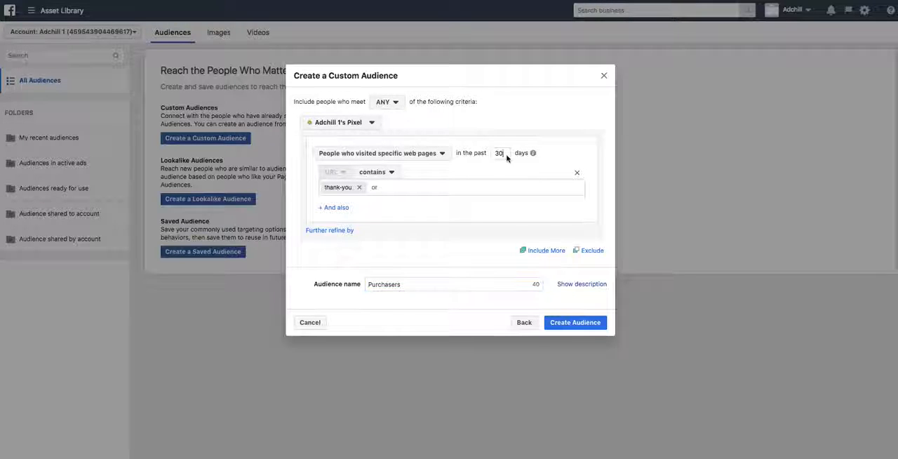
double_click(505, 154)
text(90)
click(412, 285)
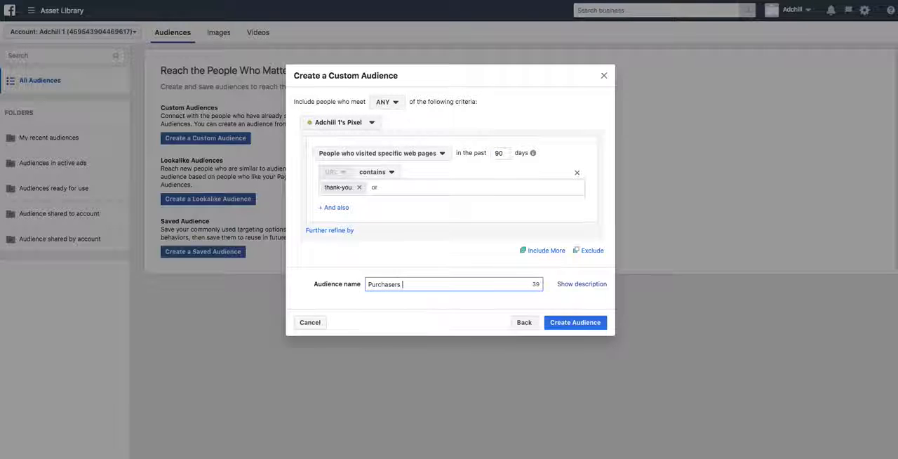
text((90)
click(554, 322)
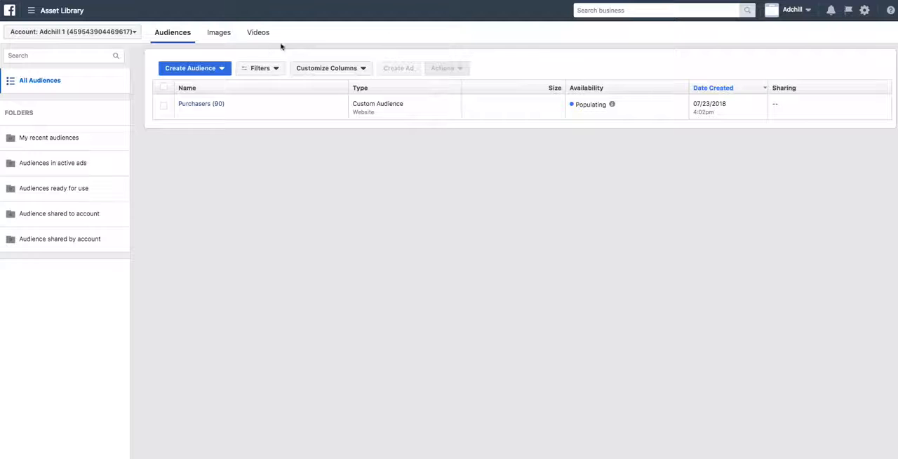
- Start another website traffic custom audience for people who visited specific web pages in the past 90 days
click(208, 75)
click(206, 87)
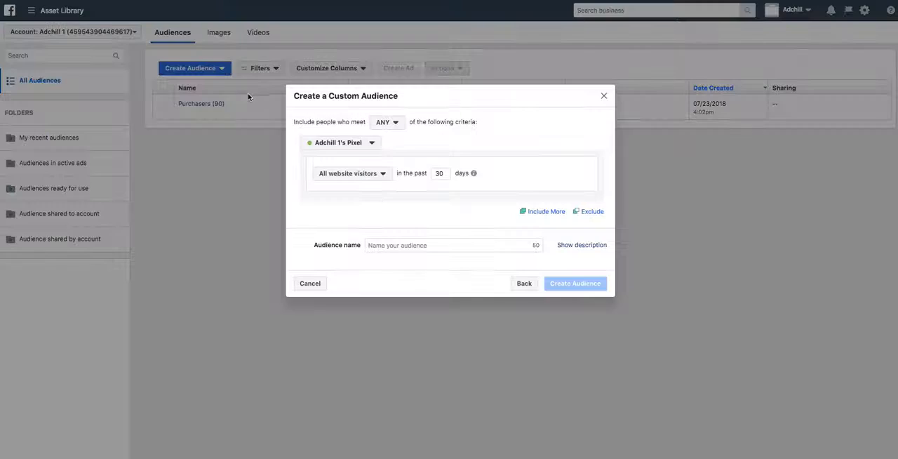
click(368, 173)
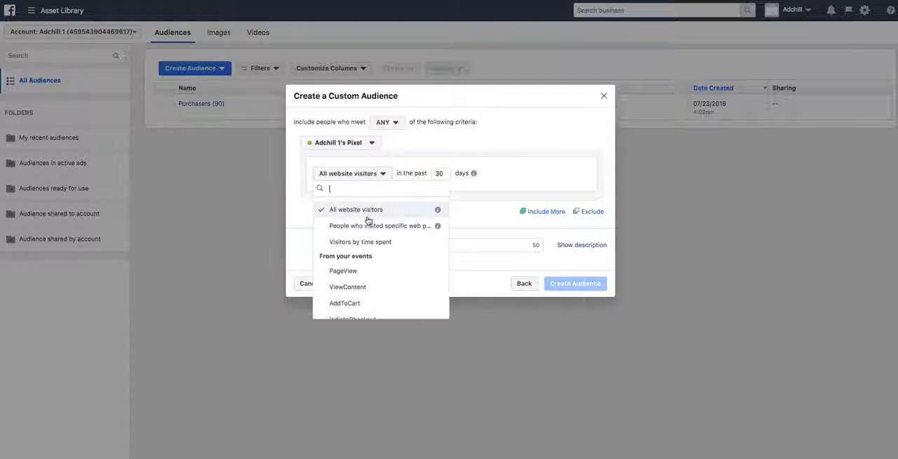
click(370, 230)
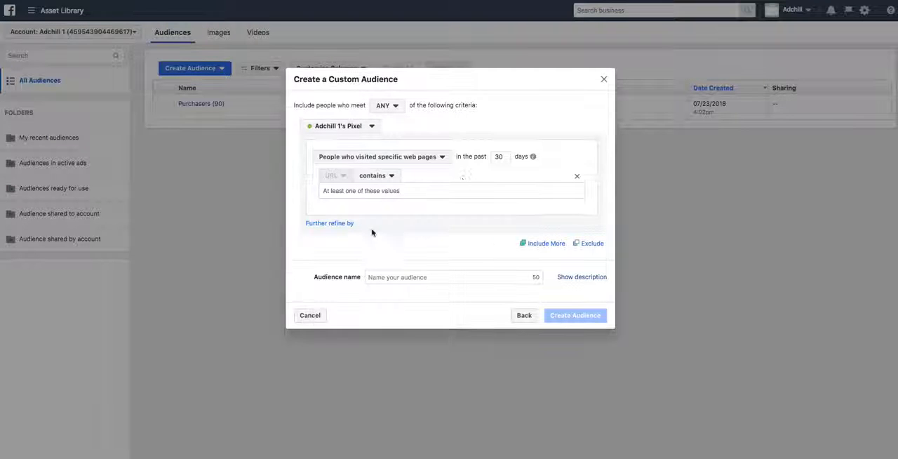
double_click(506, 161)
text(90)
- Set the URL condition to contain "cart" and create the audience under the name "ATC (90)"
click(420, 197)
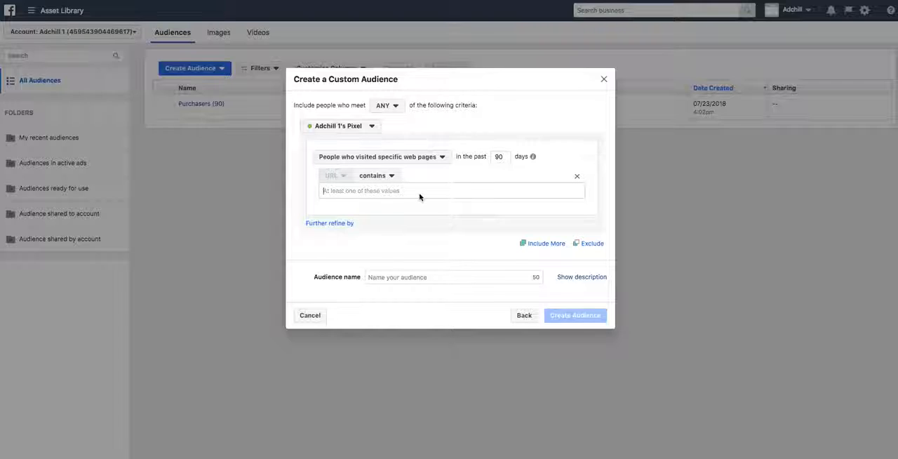
text(cart)
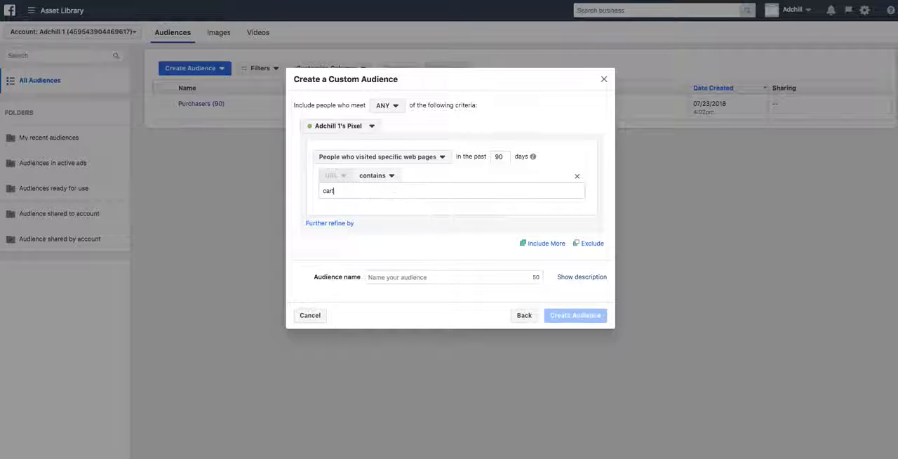
click(417, 278)
text(ATC (0)
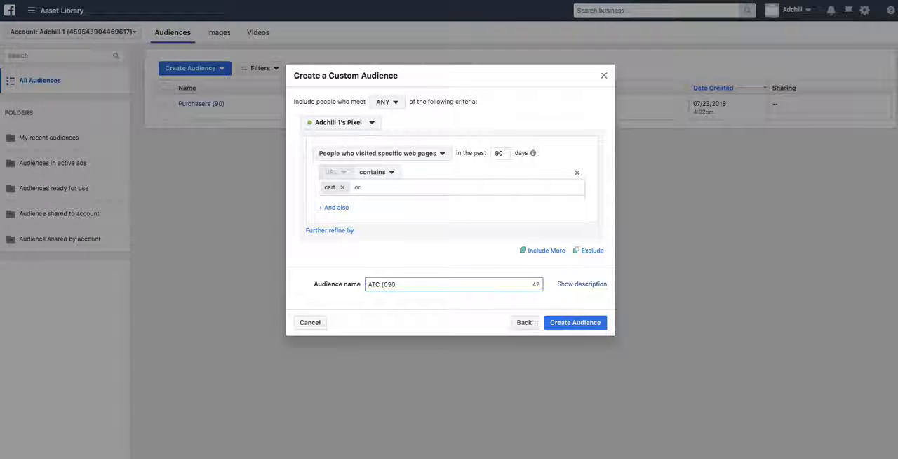
text(90)
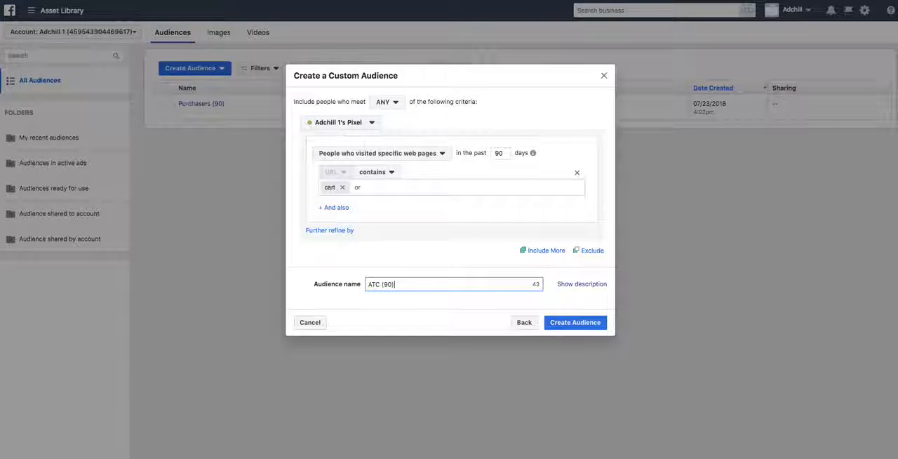
text())
click(564, 322)
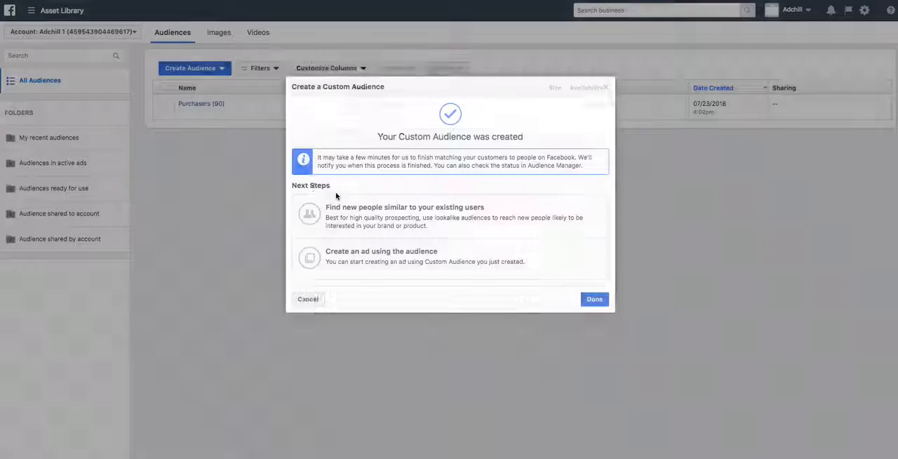
click(605, 88)
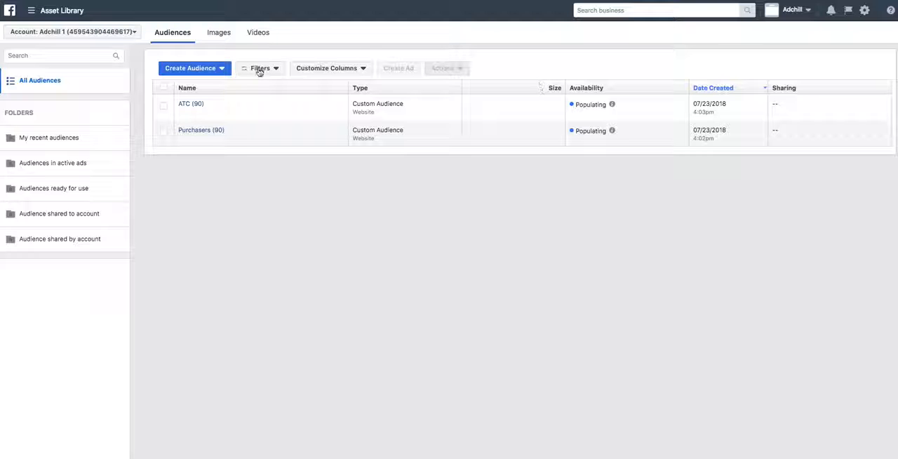
click(209, 68)
click(203, 87)
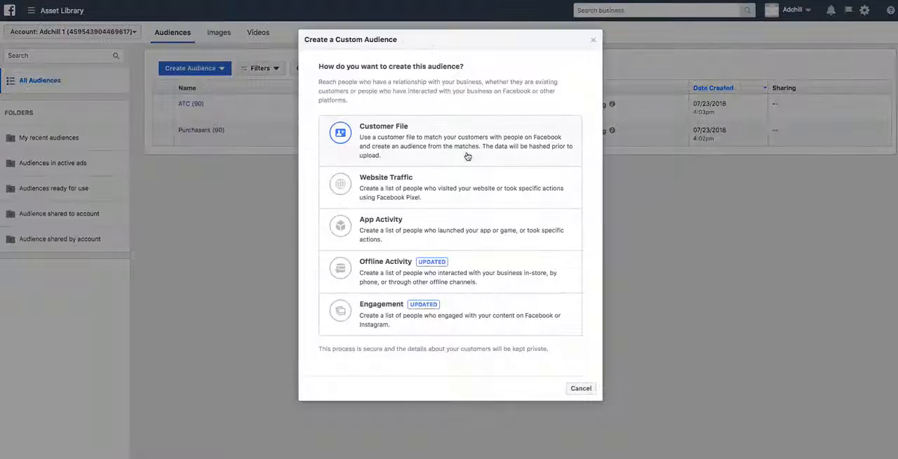
click(407, 195)
click(370, 176)
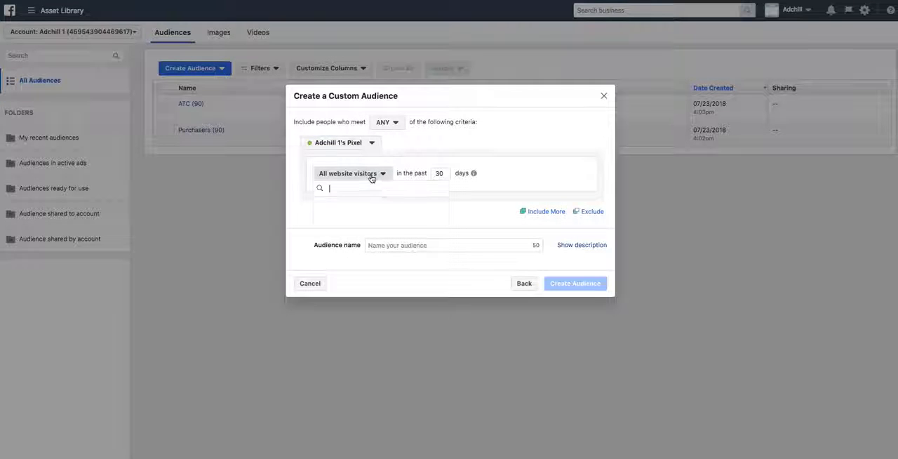
click(377, 226)
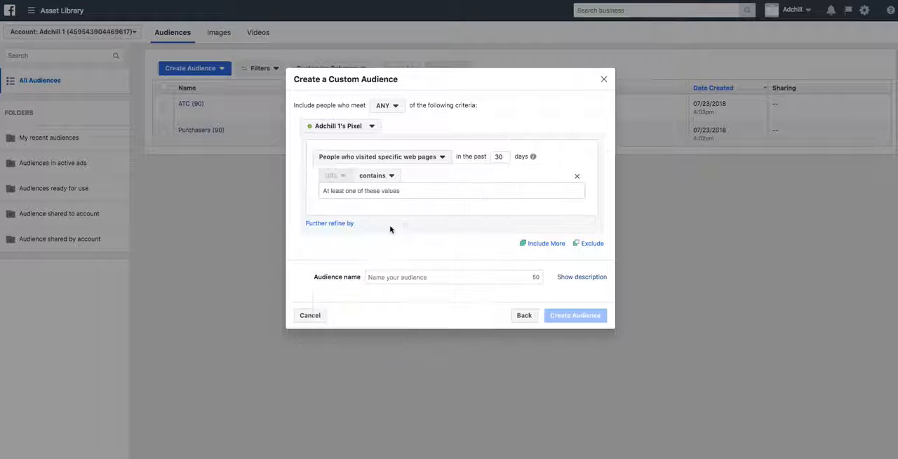
double_click(499, 156)
text(90)
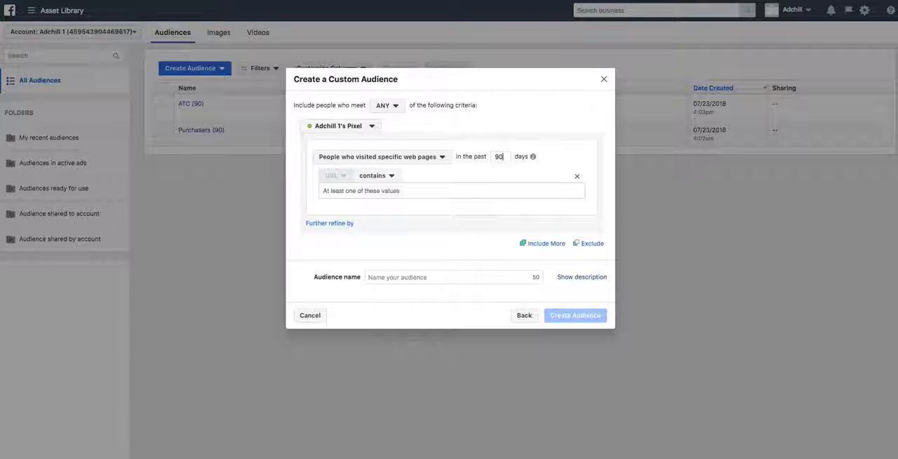
click(401, 193)
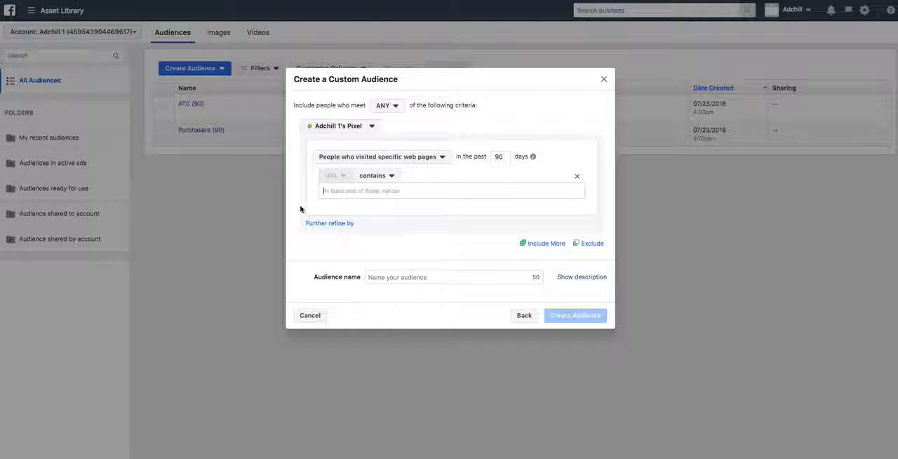
click(604, 81)
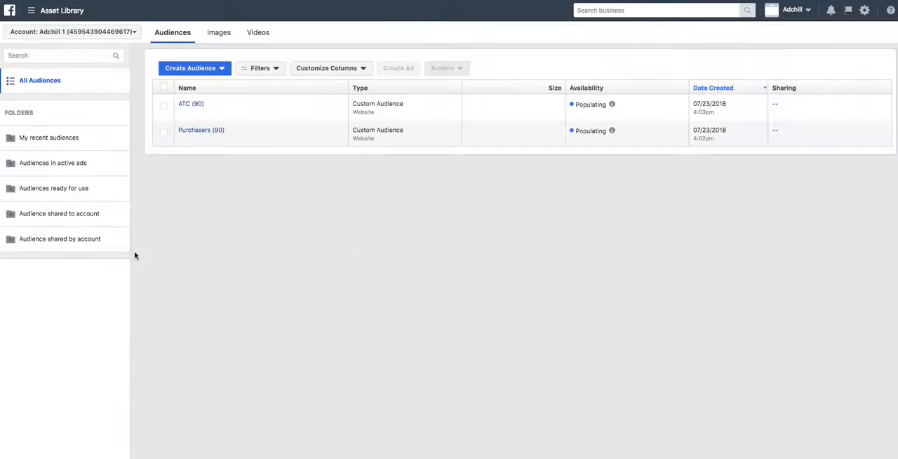
- Start a video engagement custom audience for people who have watched 95% of a video
click(212, 70)
click(208, 84)
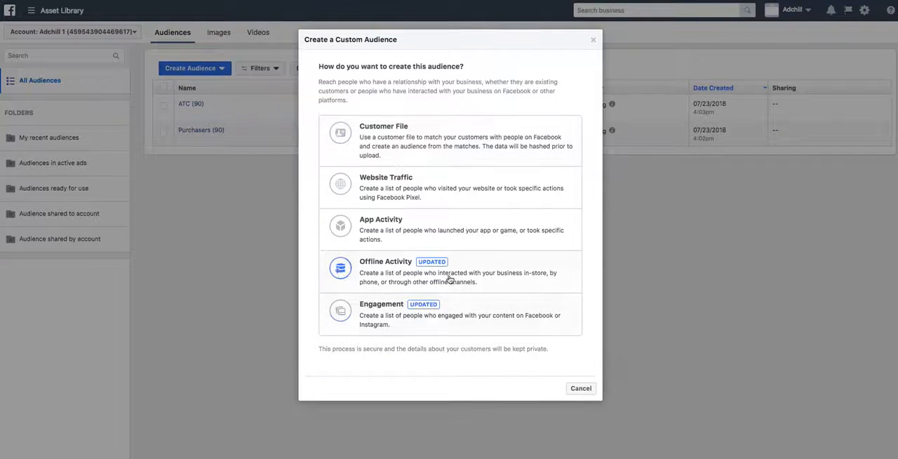
click(394, 323)
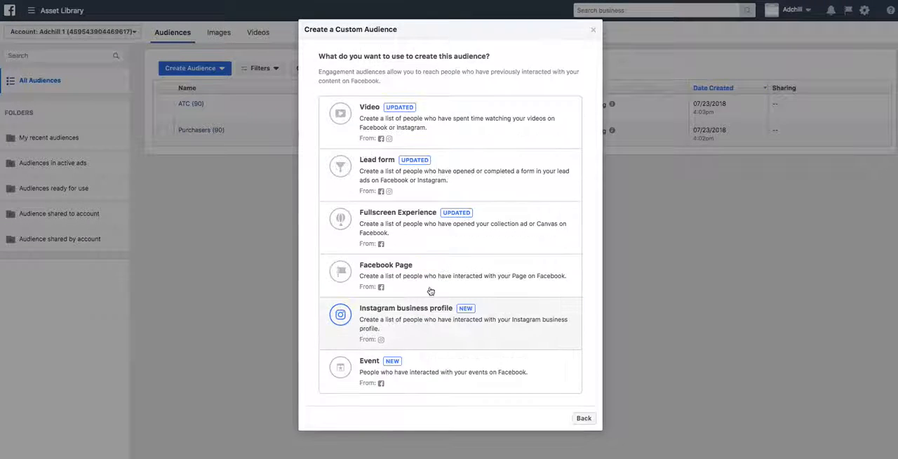
click(386, 136)
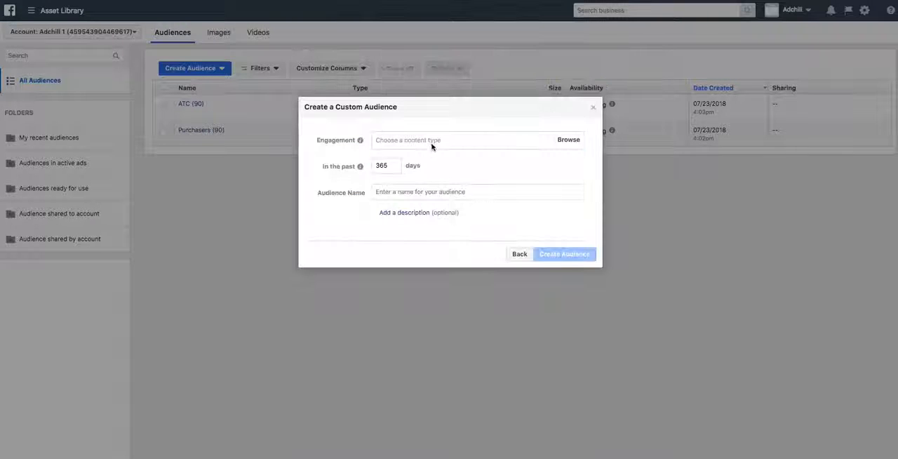
click(431, 142)
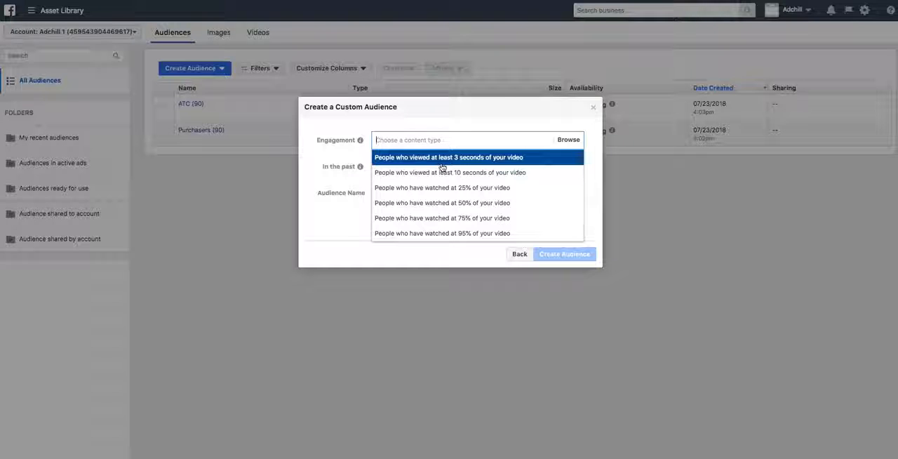
click(449, 234)
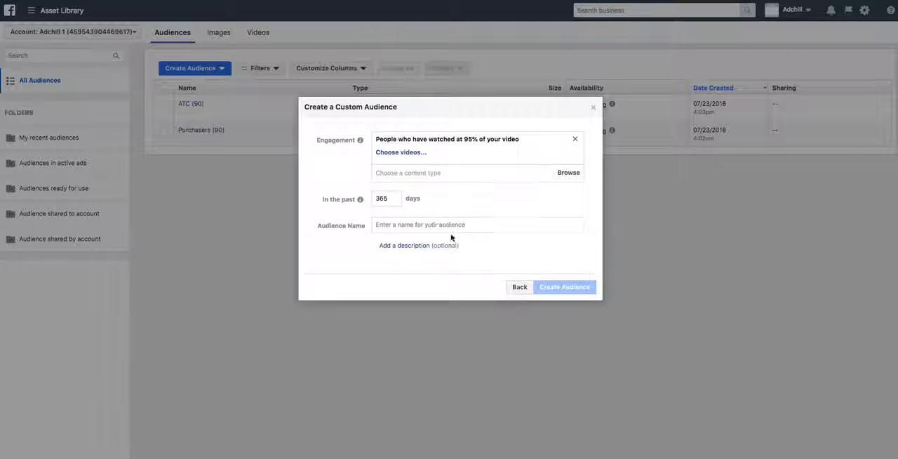
- Choose the Tokes Platform page's video as the source for the 95% viewers condition
click(405, 156)
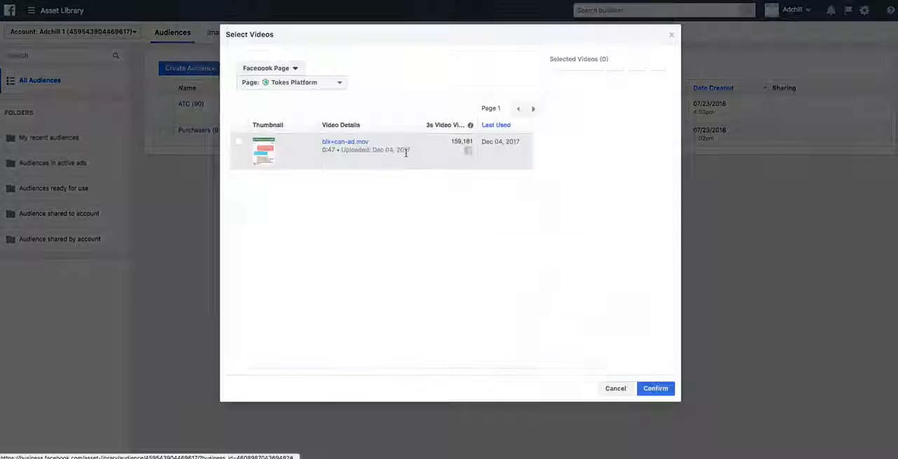
click(241, 146)
click(654, 388)
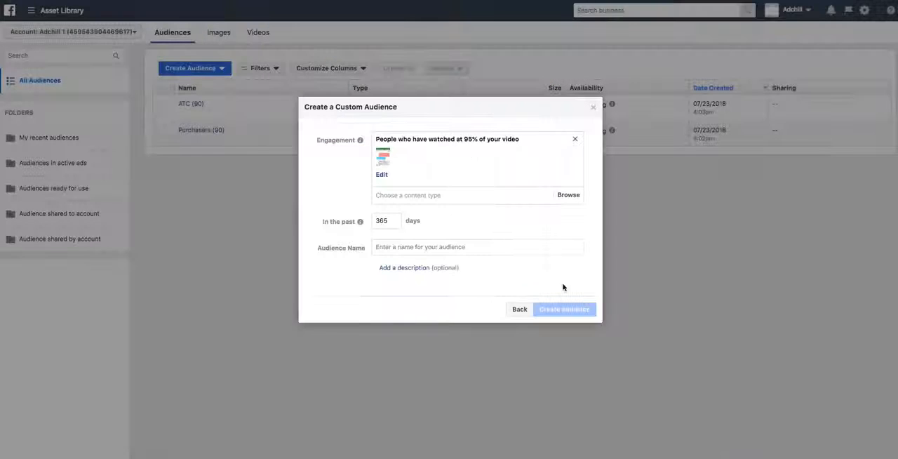
- Name the video audience "Video 95% (365)", create it and dismiss the confirmation
click(470, 248)
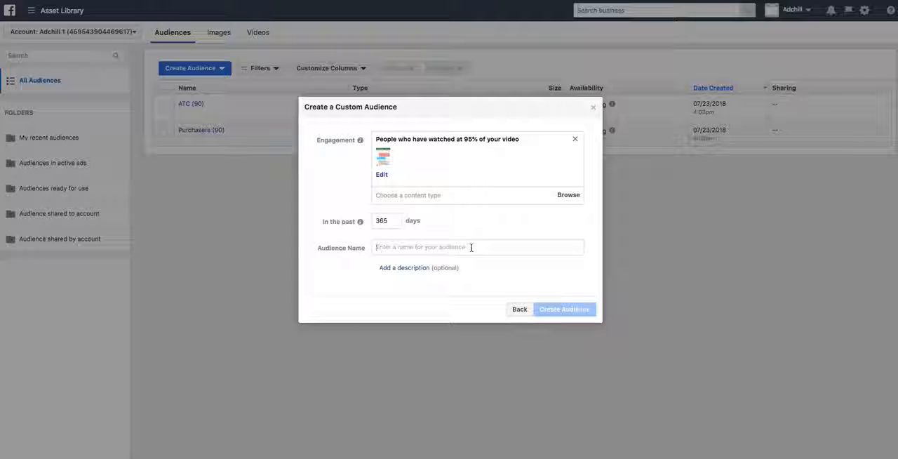
text(Video 9)
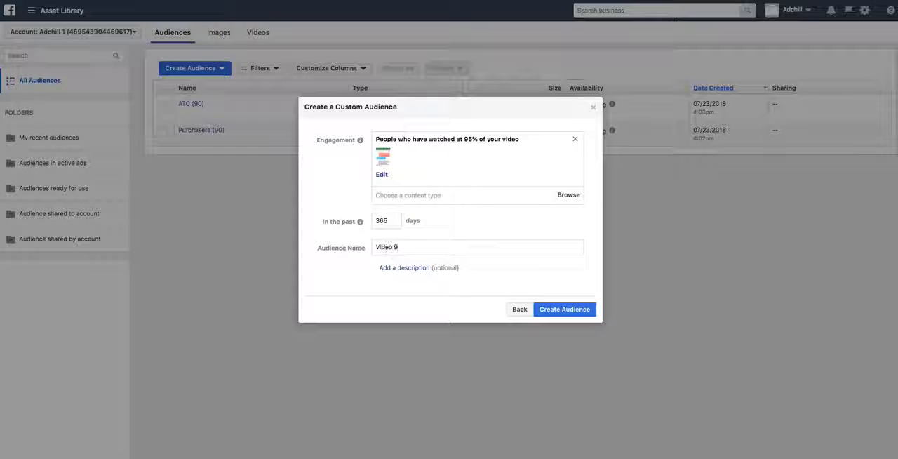
text(5% (365)
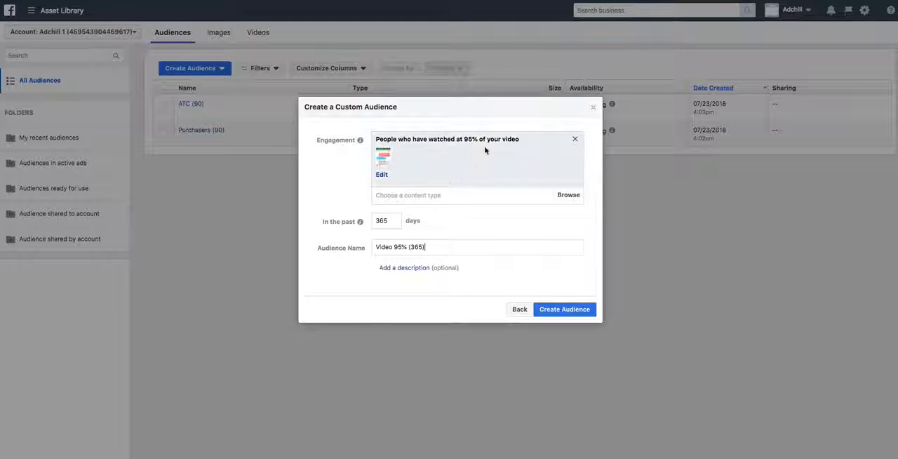
click(562, 310)
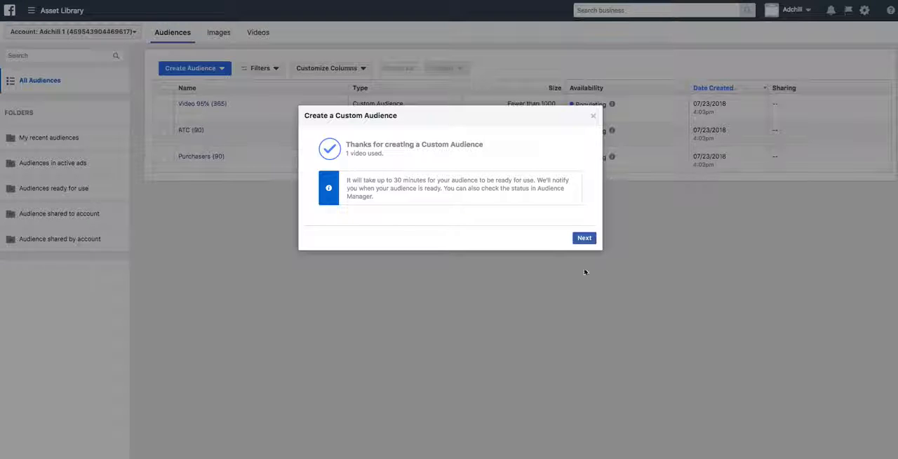
click(593, 117)
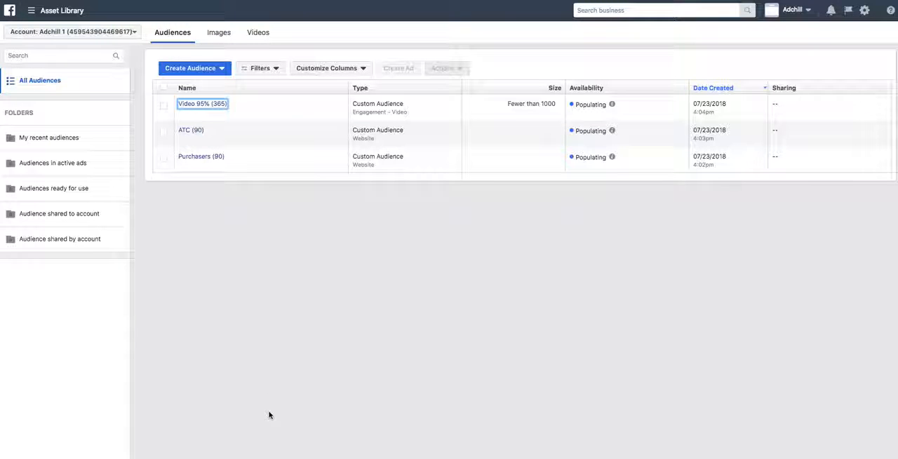
click(266, 395)
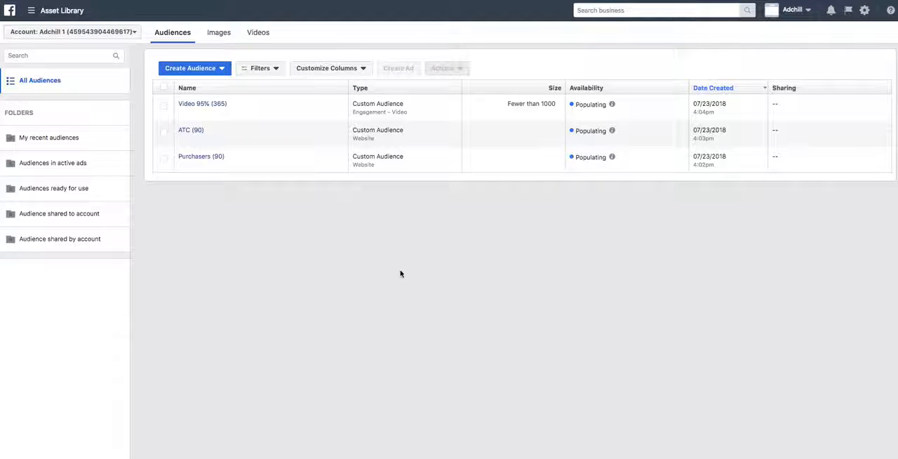
- Start a Facebook Page engagement custom audience for anyone who visited the Unicorn Life page
click(213, 70)
click(203, 90)
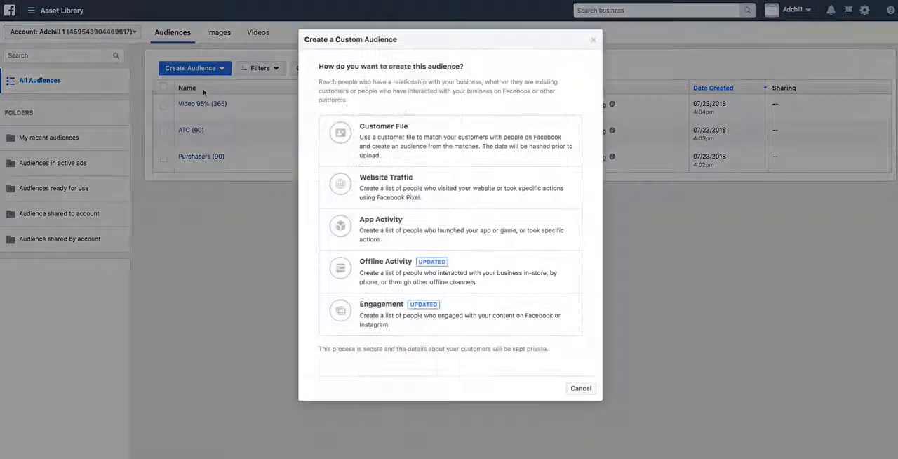
click(427, 303)
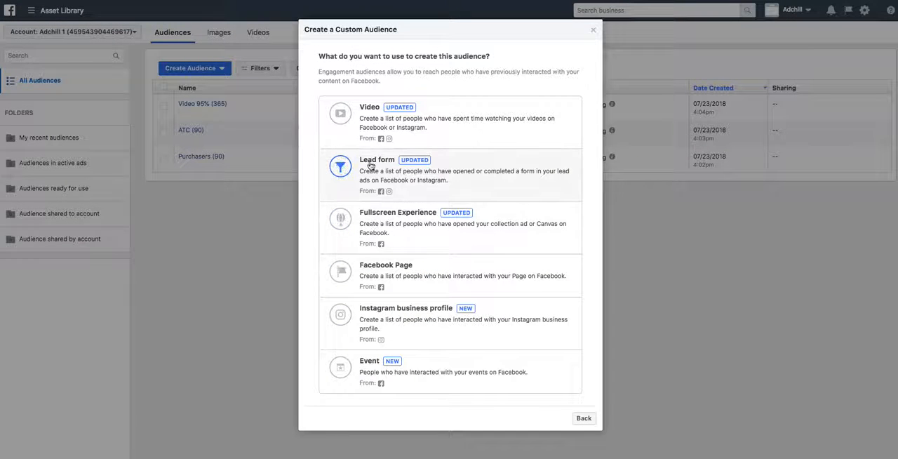
click(395, 275)
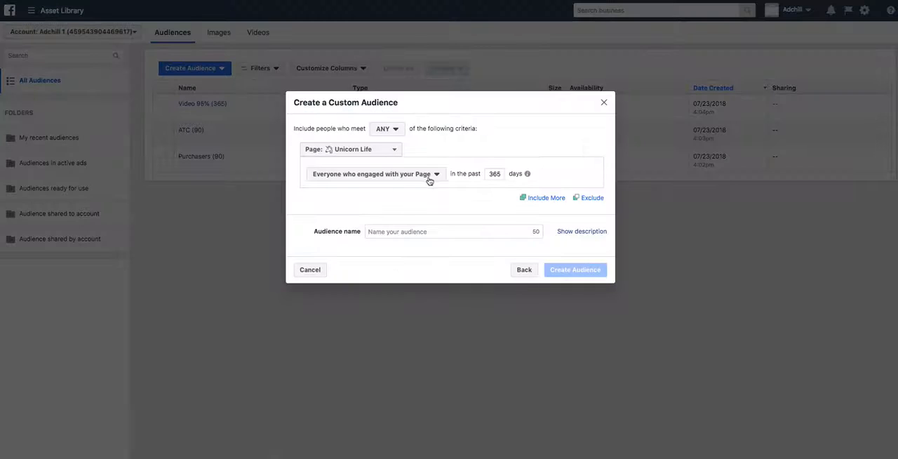
click(432, 175)
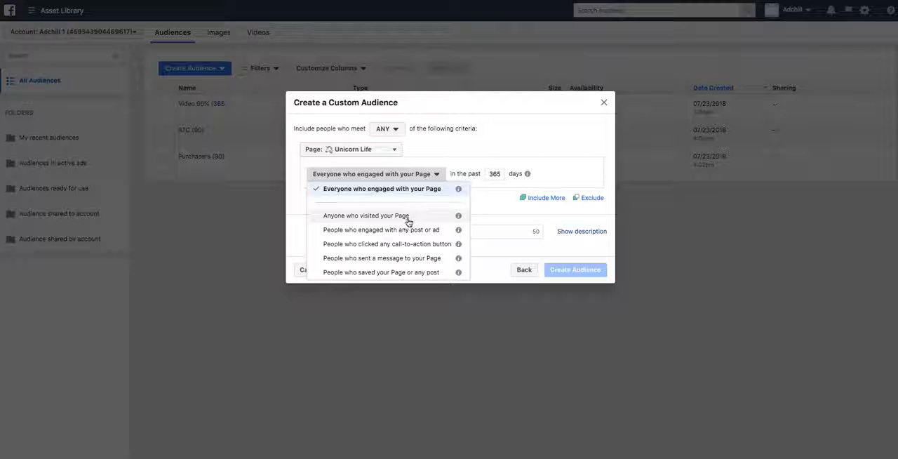
click(408, 217)
- Name the page engagement audience "Page Visitors" and create it
click(407, 231)
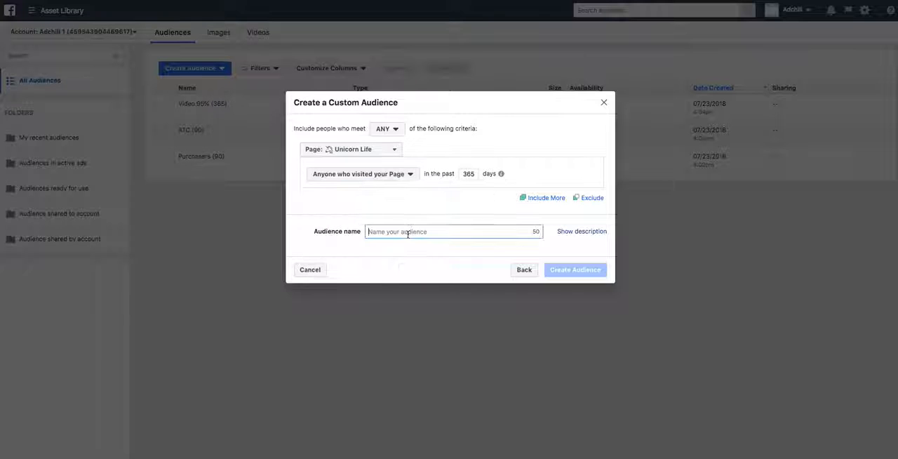
text(Page Visi)
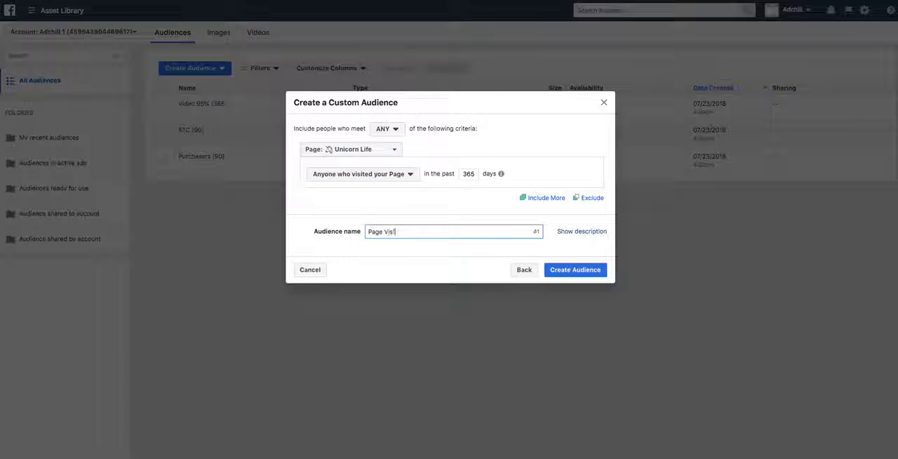
text(tors)
click(578, 273)
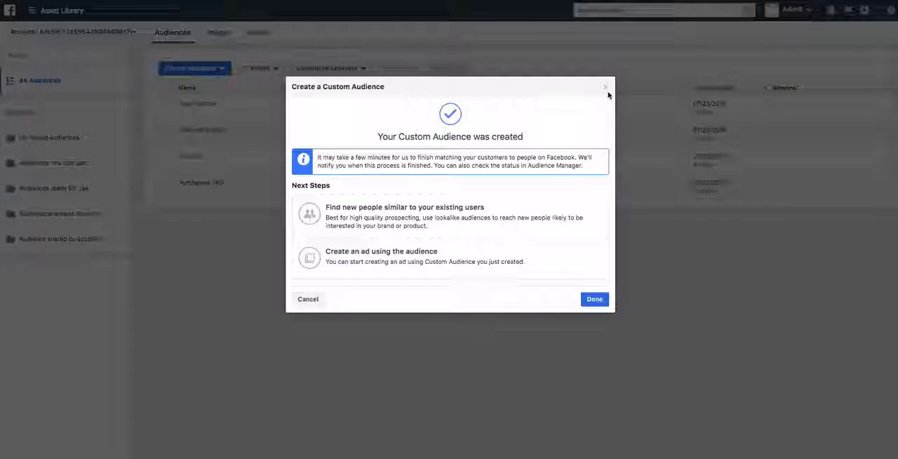
click(609, 91)
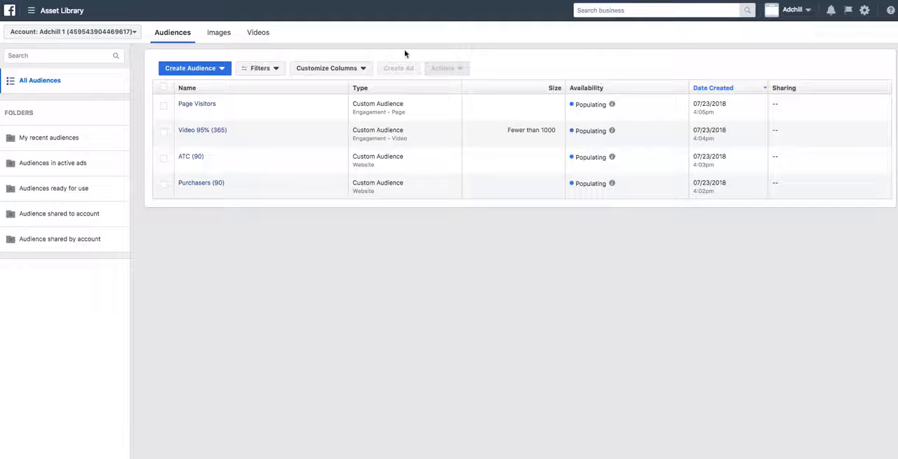
- Review the engagement criteria offered for a Facebook Page custom audience and leave without creating one
click(215, 72)
click(208, 89)
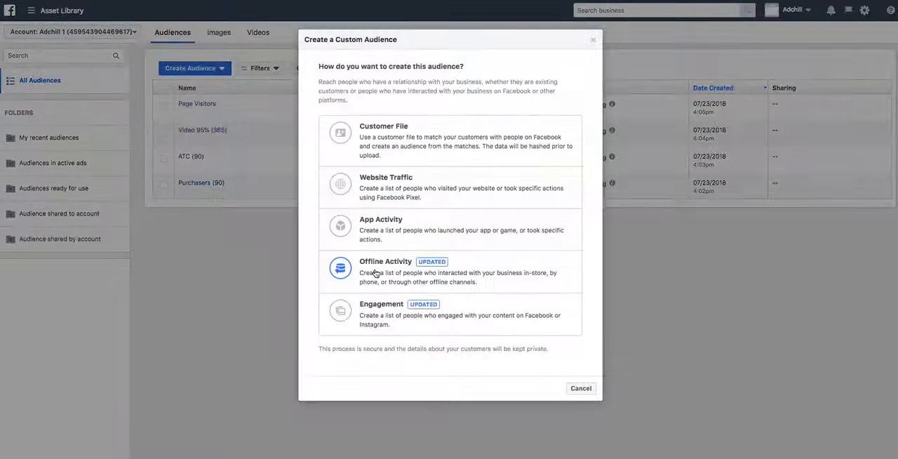
click(392, 308)
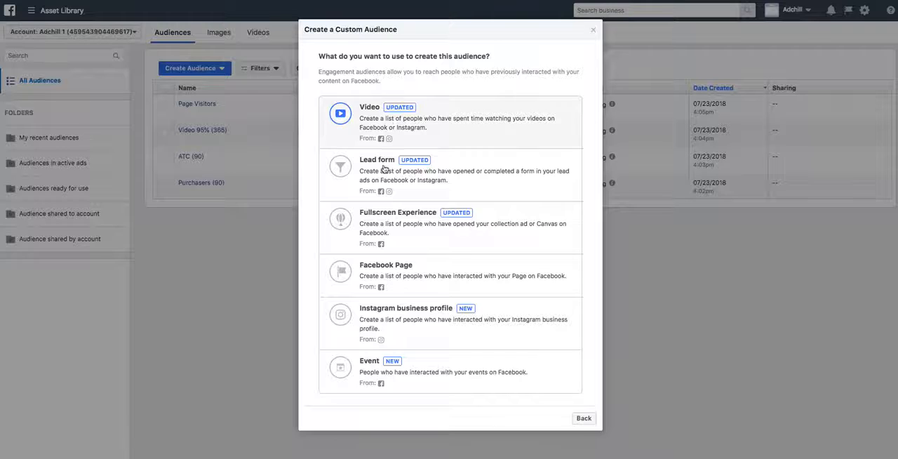
click(397, 287)
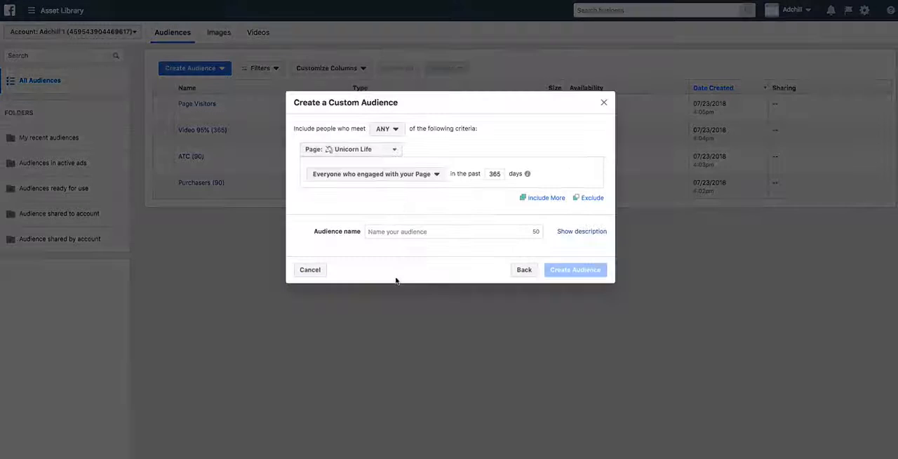
click(399, 174)
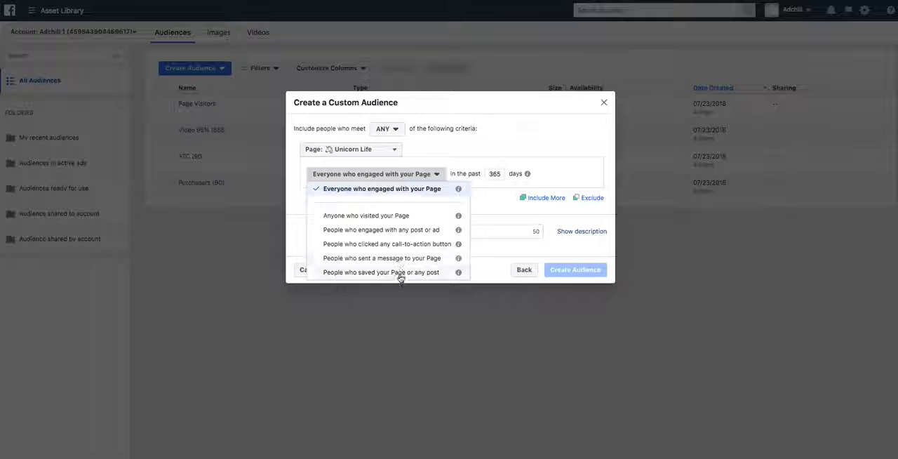
click(603, 102)
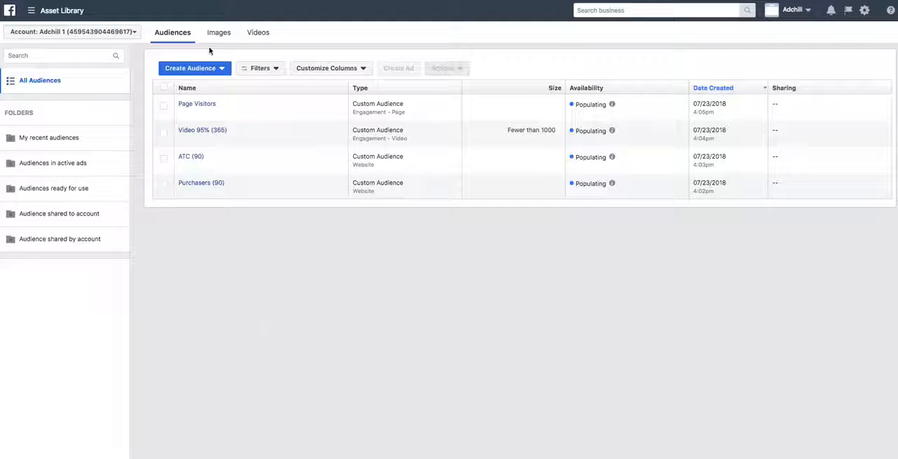
- Review the engagement and general source types available for custom audiences and close the dialog
click(208, 69)
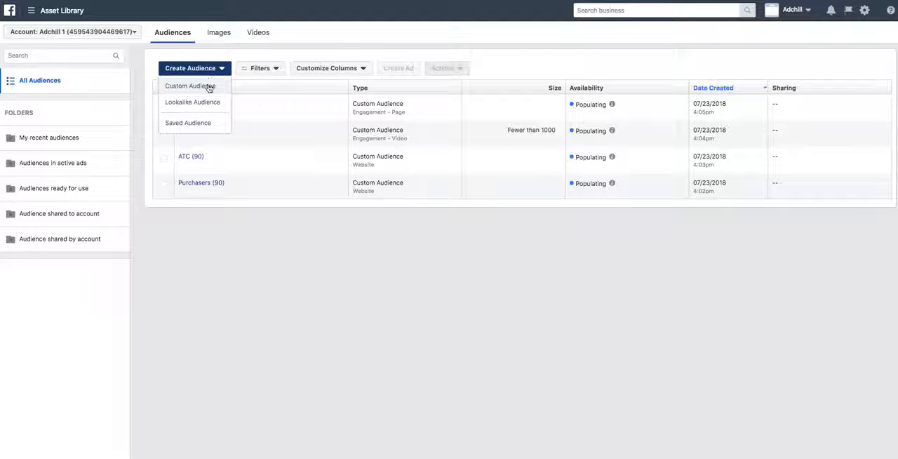
click(209, 86)
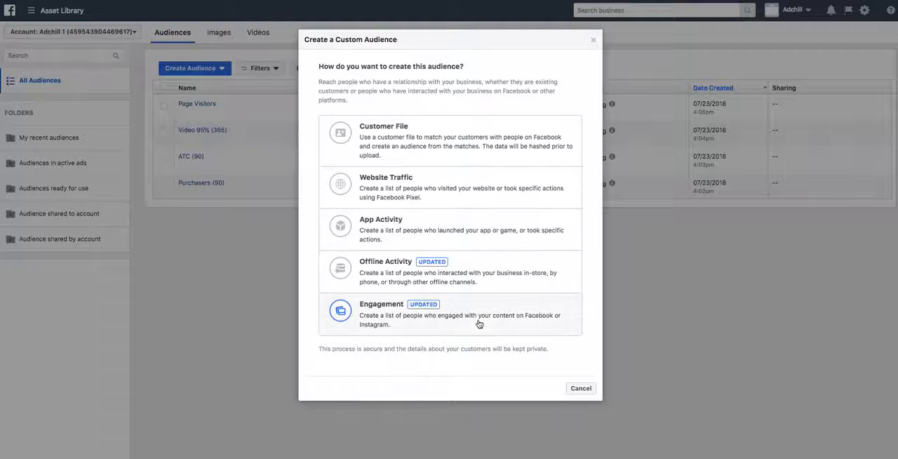
click(478, 322)
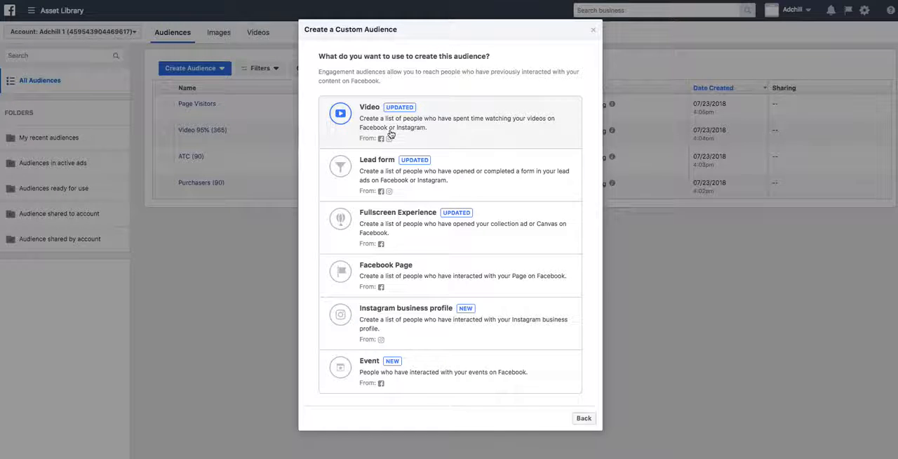
click(585, 418)
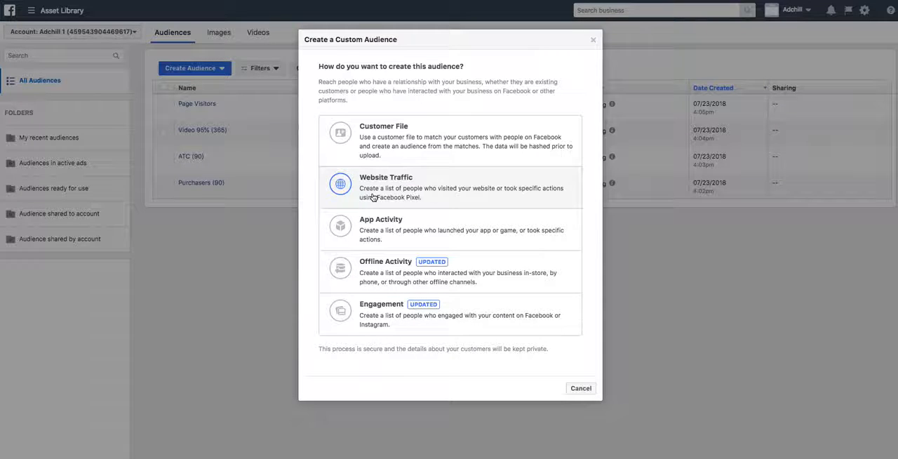
click(593, 40)
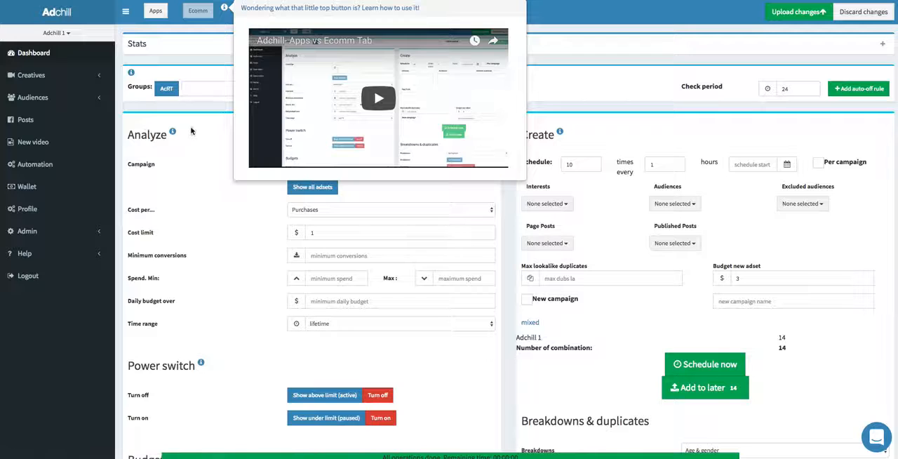
- Switch to Adchill, open its custom audiences page and reload the list from the ad account
click(193, 120)
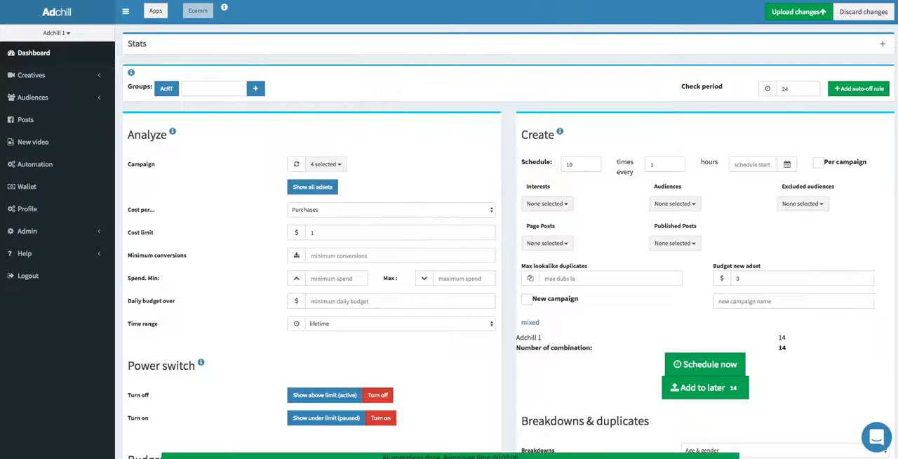
click(48, 98)
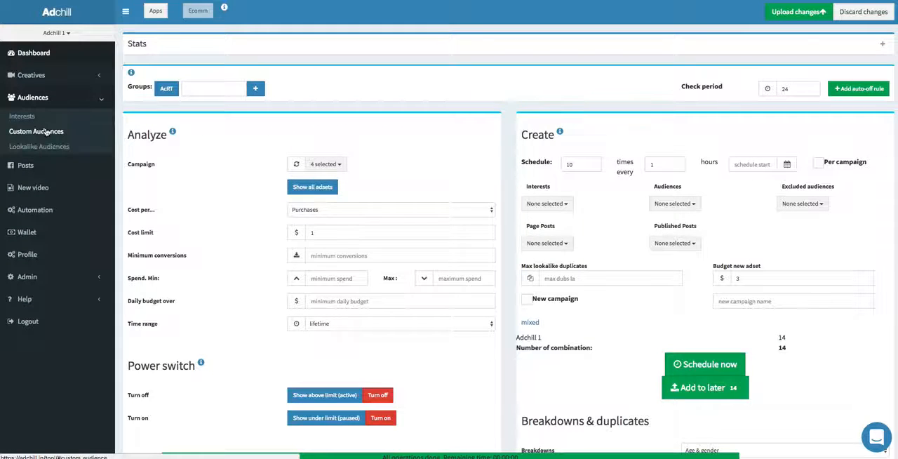
click(44, 132)
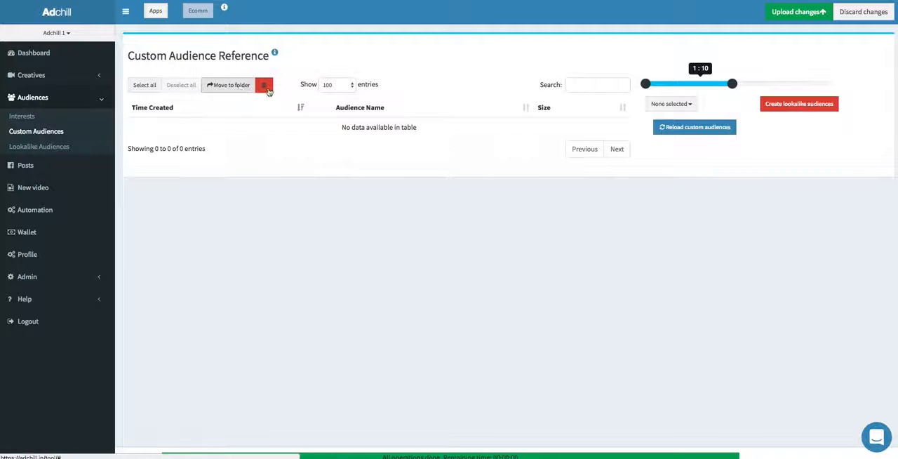
click(724, 131)
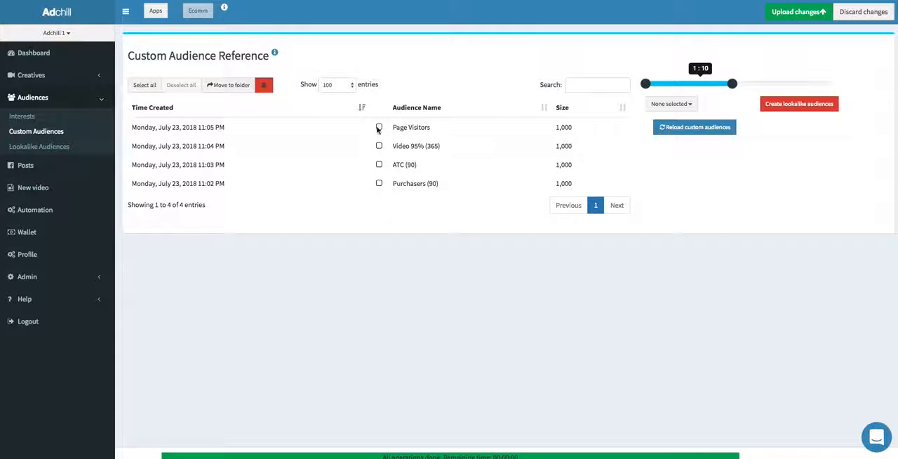
- Select all four custom audiences from Page Visitors to Purchasers (90) and set the lookalike percentage range to 1:5
click(378, 127)
shift+click(382, 183)
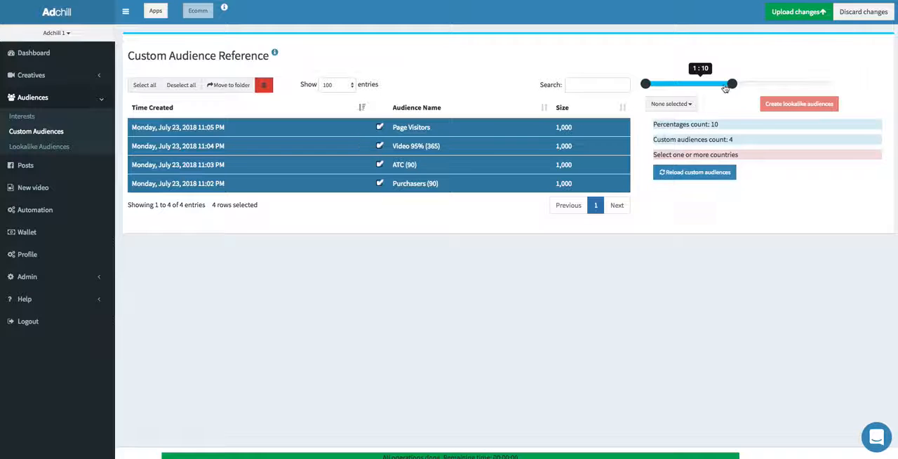
drag(730, 86, 681, 89)
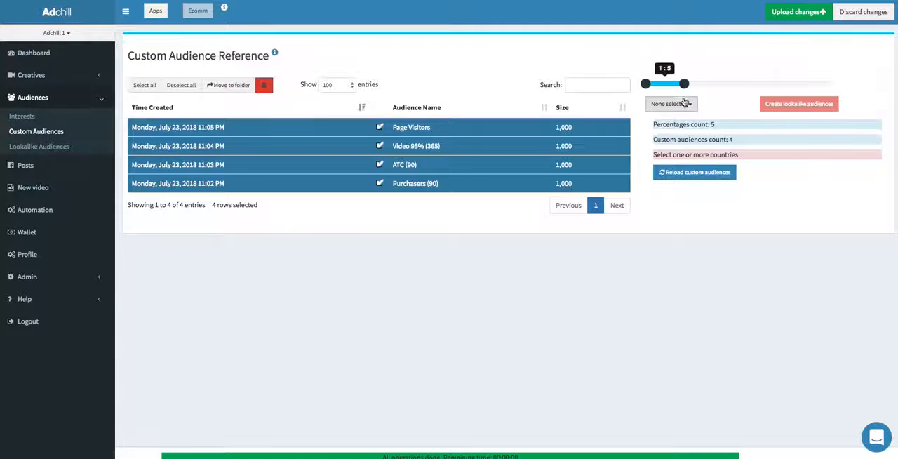
- Choose United States, United Kingdom, Canada, Australia and New Zealand as lookalike countries and widen the percentage range to 1:16
click(686, 105)
click(677, 136)
click(681, 152)
click(678, 166)
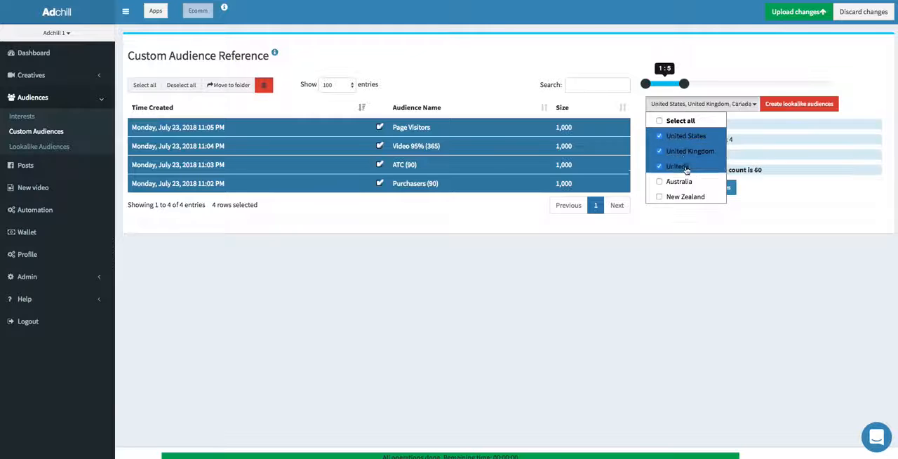
click(689, 182)
click(691, 196)
click(684, 103)
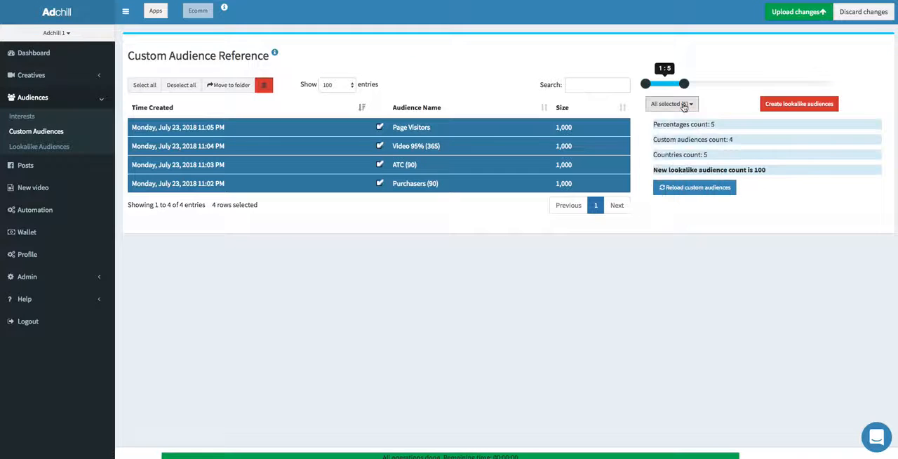
drag(684, 83, 790, 85)
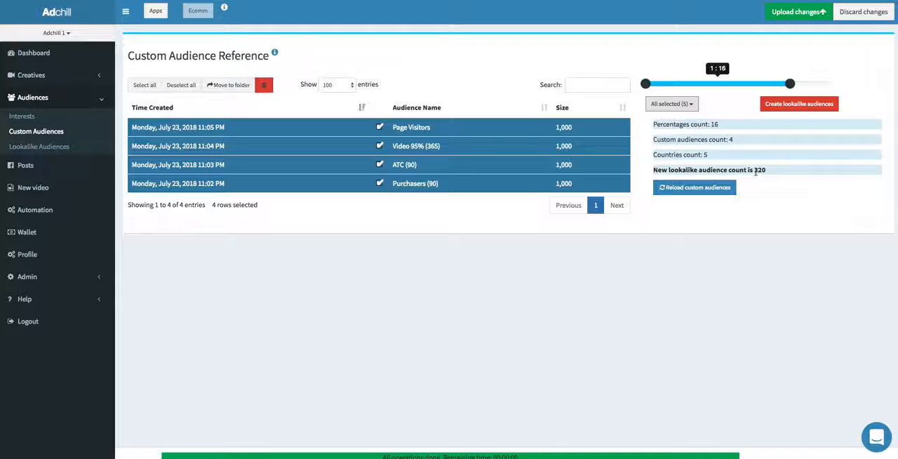
- Open the dashboard and leave only the ad set "US - w25+ - The Body Shop - *set liner*" selected
click(55, 62)
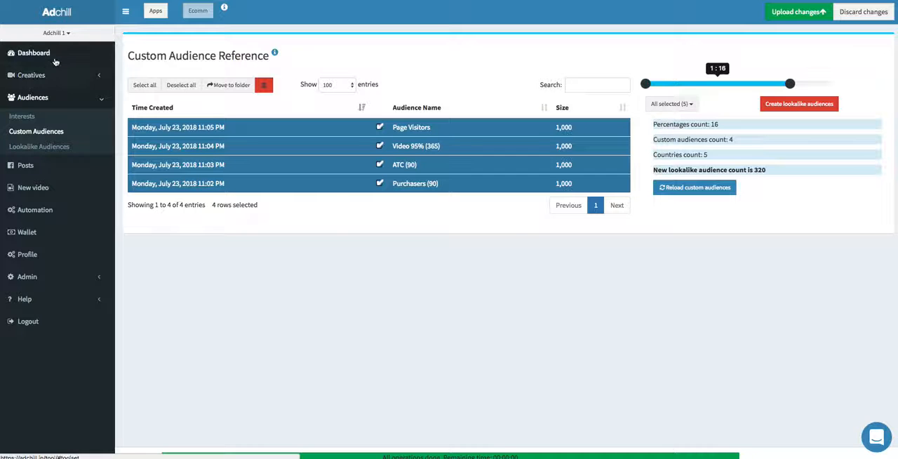
scroll(237, 230, down, 5)
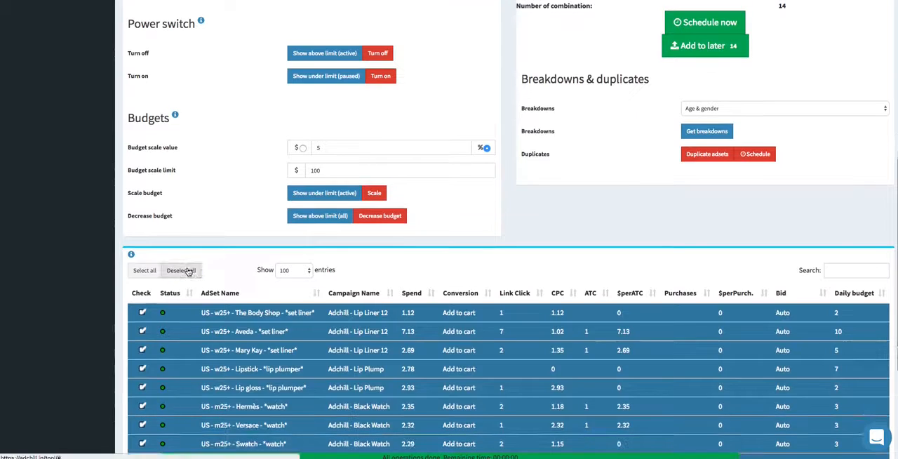
click(181, 270)
click(143, 312)
- Check the audience choices offered for creating new ad sets and close the list without selecting any
scroll(340, 90, up, 3)
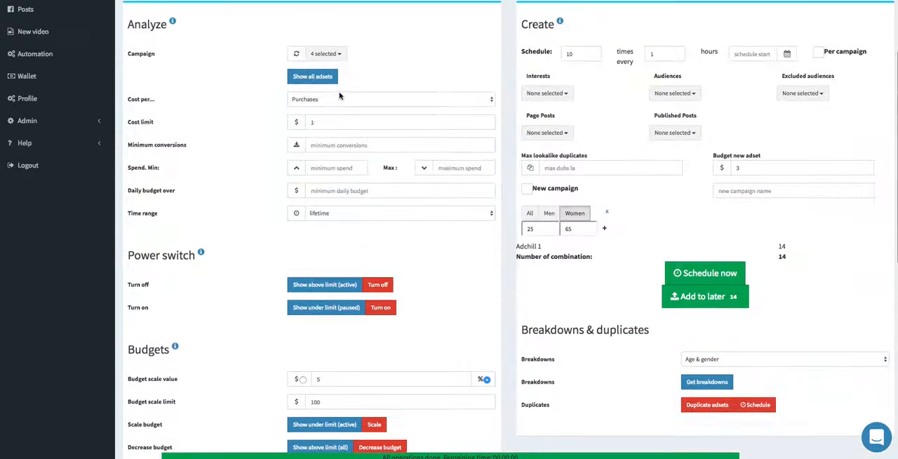
click(677, 93)
click(680, 94)
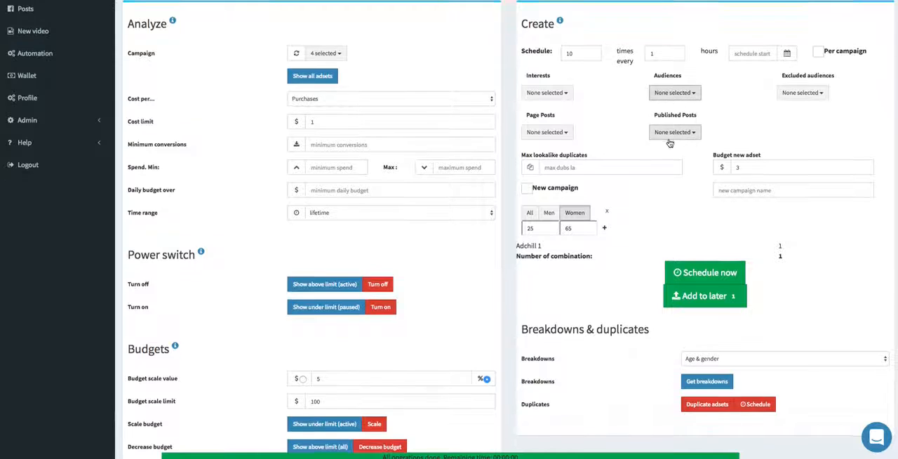
- Switch to the Facebook Ad Cheat Codes (Adchill Official Group) page on Facebook and look through its recent discussion posts
scroll(670, 140, up, 3)
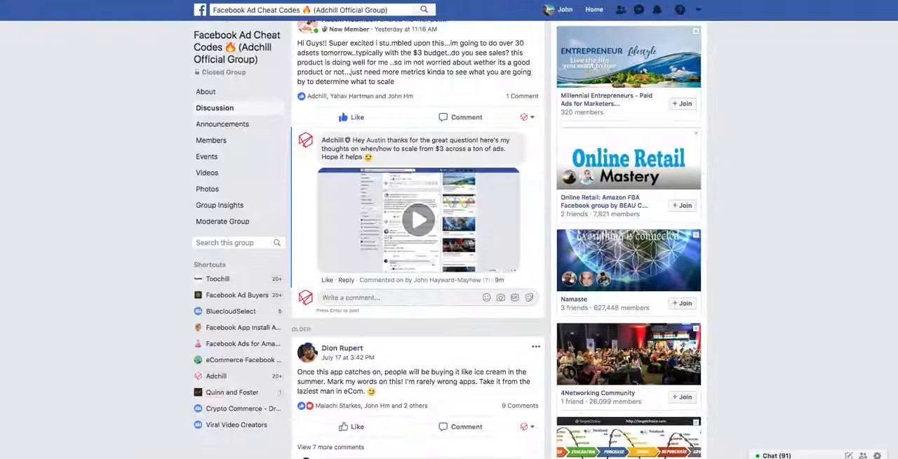
scroll(365, 167, up, 2)
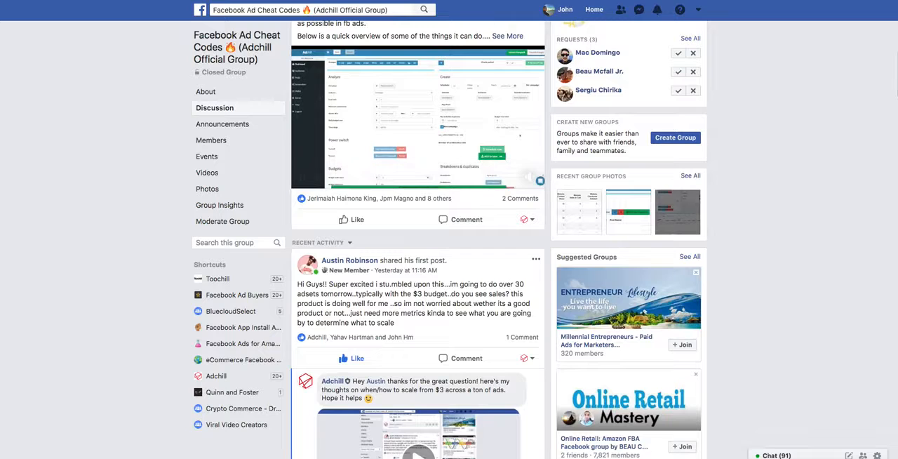